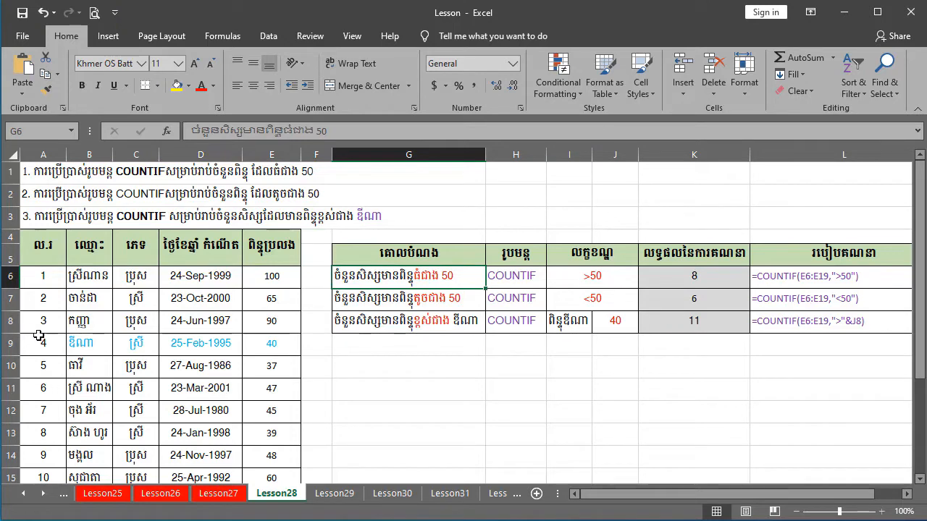
# Step: Clear the three existing COUNTIF results in K6:K8
pyautogui.moveTo(44, 273)
pyautogui.mouseDown()
pyautogui.moveTo(263, 485)
pyautogui.moveTo(259, 444)
pyautogui.mouseUp()
pyautogui.scroll(2, 258, 362)
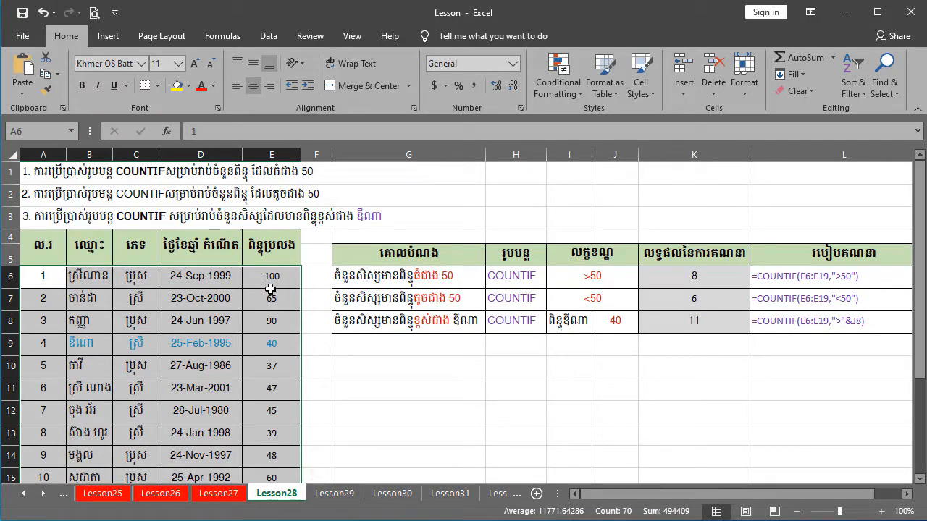
pyautogui.click(366, 343)
pyautogui.moveTo(380, 259); pyautogui.dragTo(625, 326)
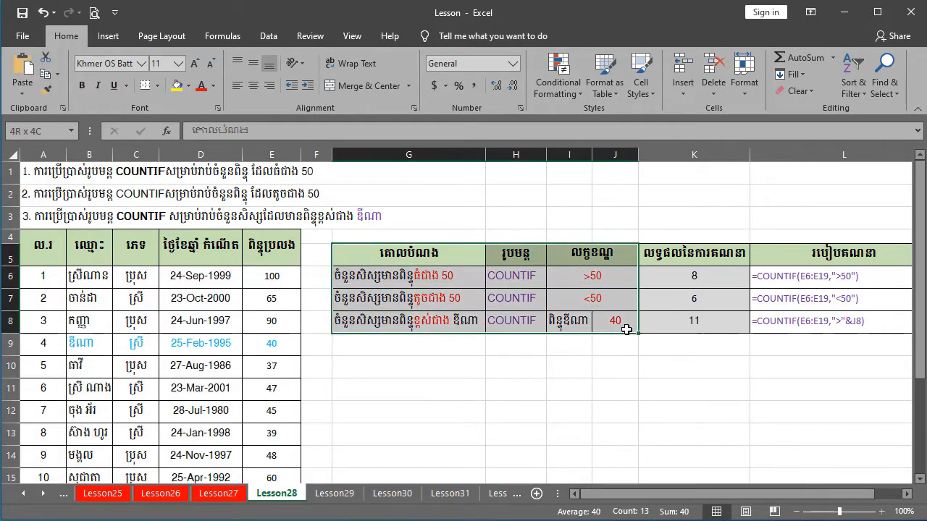
pyautogui.moveTo(692, 277); pyautogui.dragTo(691, 314)
pyautogui.press('Delete')
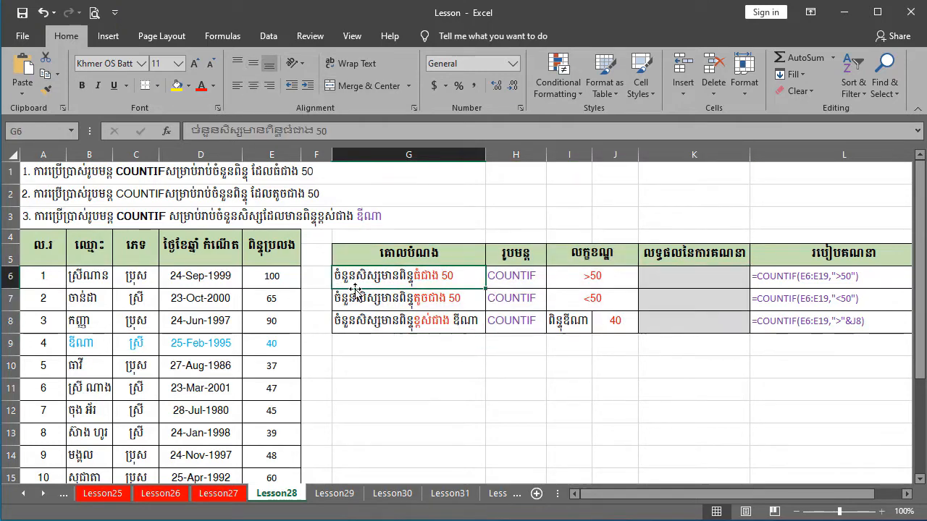
# Step: Examine the counting goals, functions and criteria in rows 6 to 8 and the student score table
pyautogui.click(346, 285)
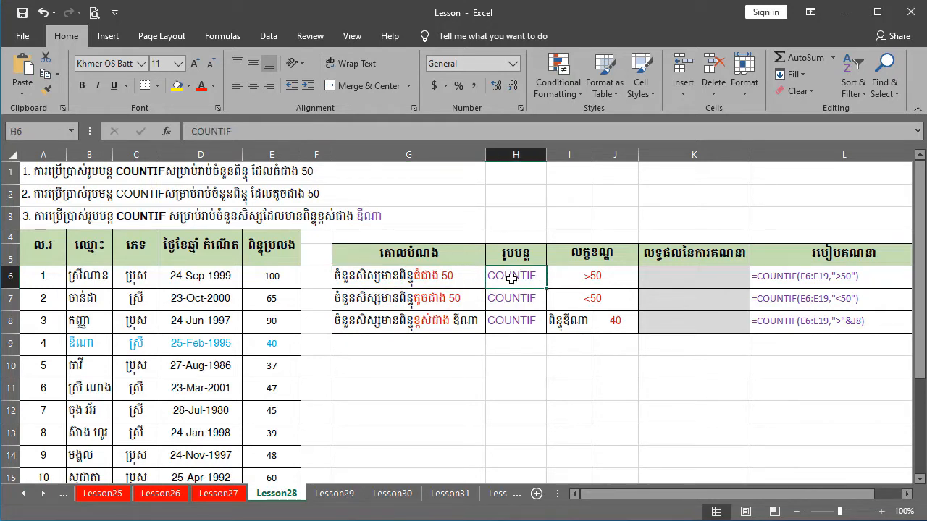
pyautogui.click(354, 303)
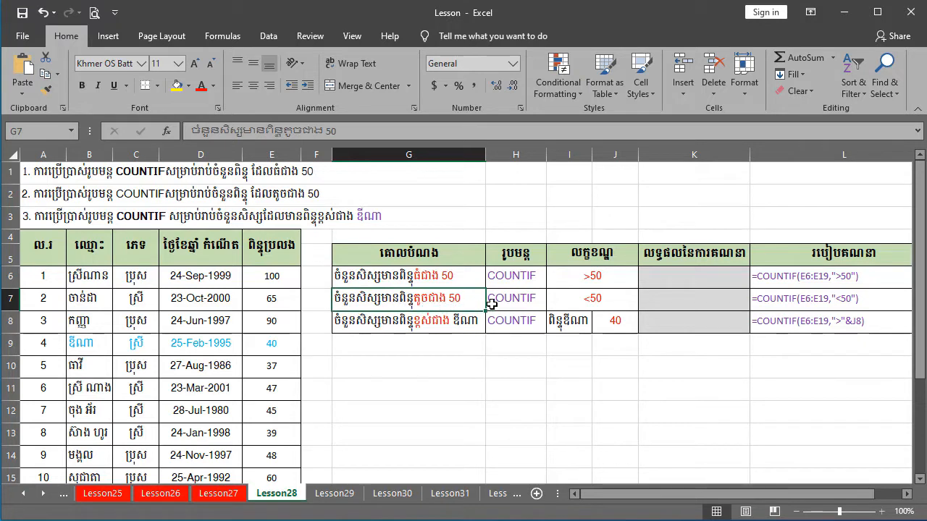
pyautogui.click(529, 304)
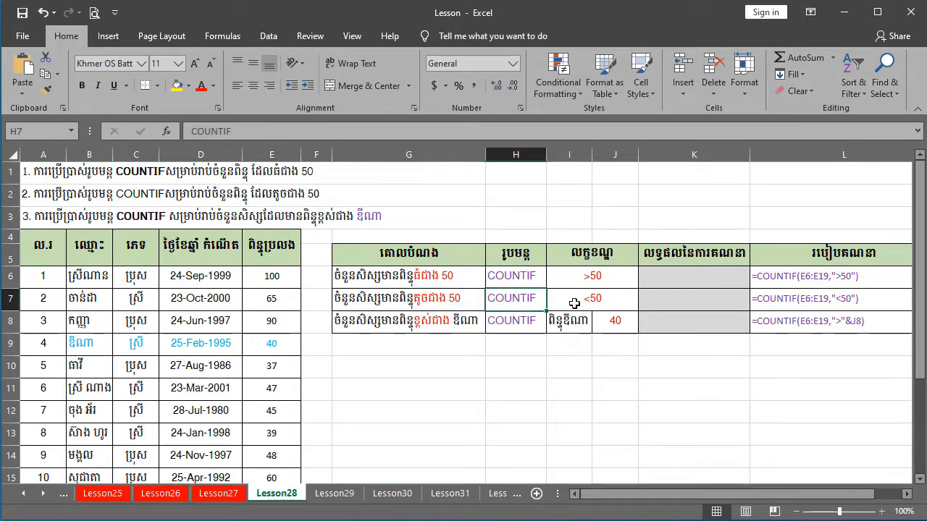
pyautogui.click(577, 301)
pyautogui.click(386, 320)
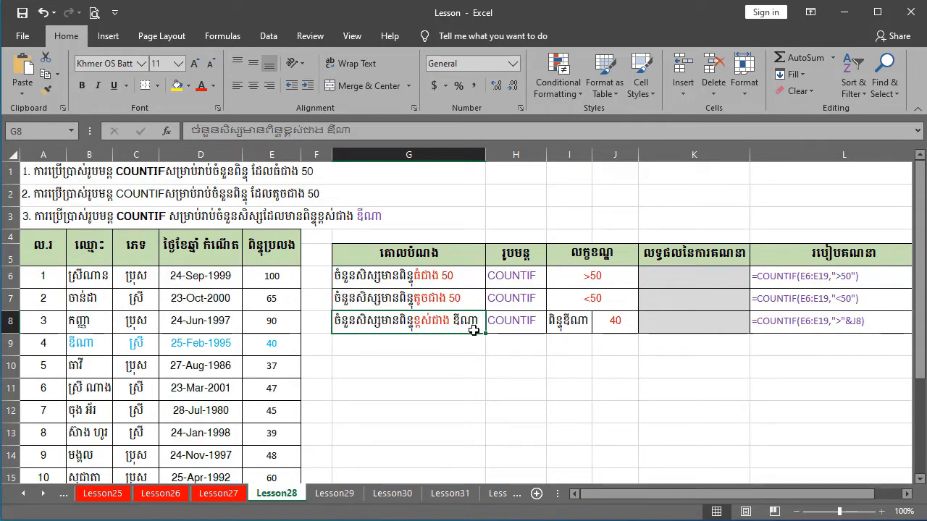
pyautogui.click(515, 322)
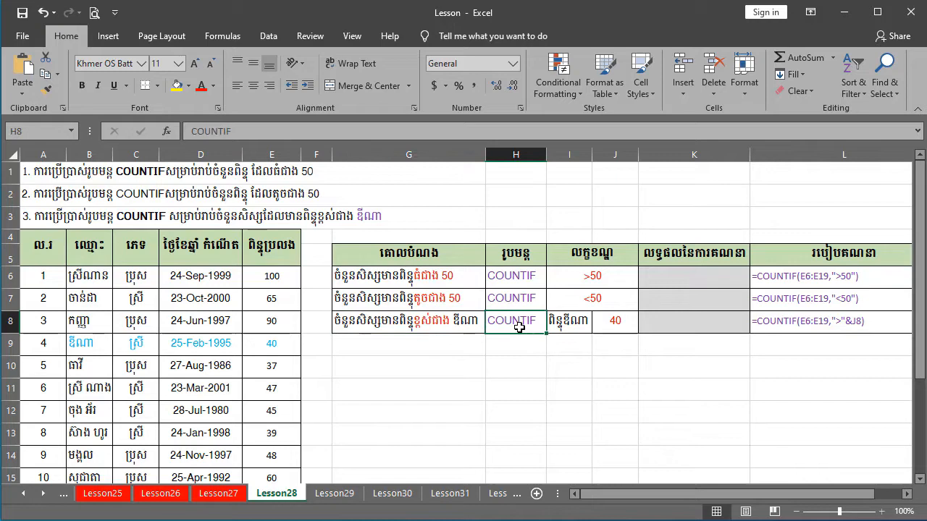
pyautogui.click(489, 360)
pyautogui.moveTo(87, 276); pyautogui.dragTo(279, 389)
pyautogui.scroll(-2, 285, 372)
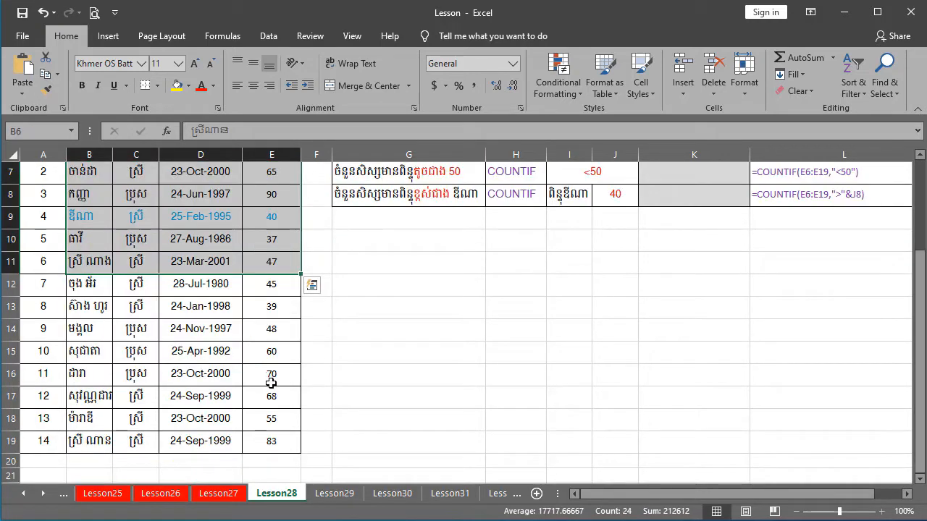
pyautogui.scroll(2, 287, 443)
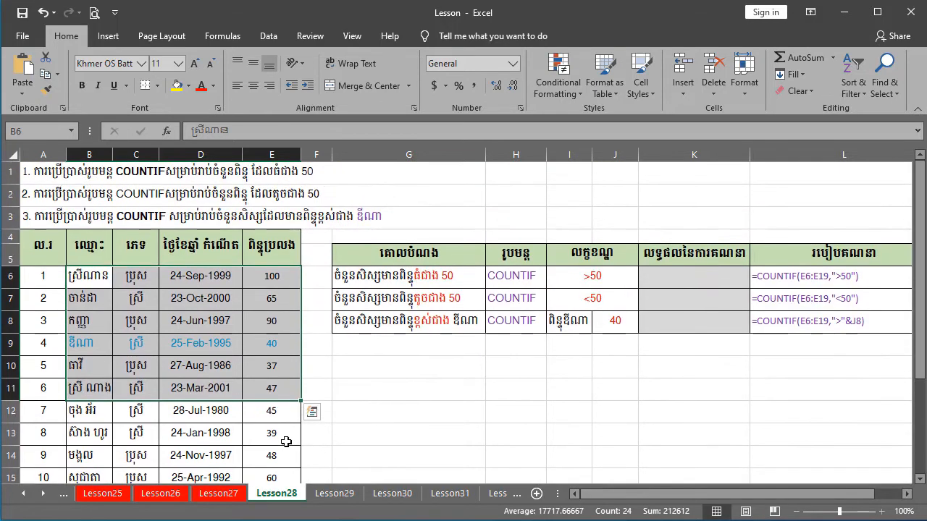
pyautogui.click(349, 433)
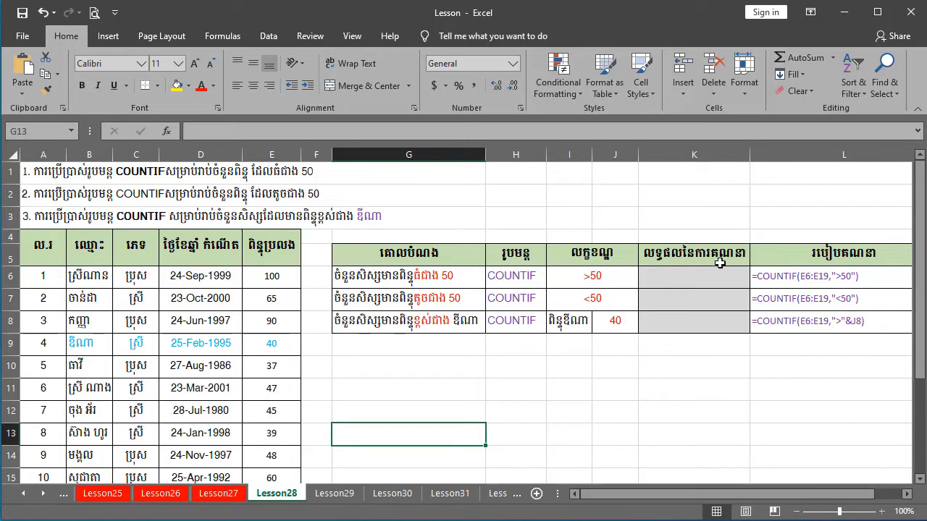
# Step: Enter =COUNTIF(E6:E19,">50") in K6 to count the students scoring above 50
pyautogui.click(694, 282)
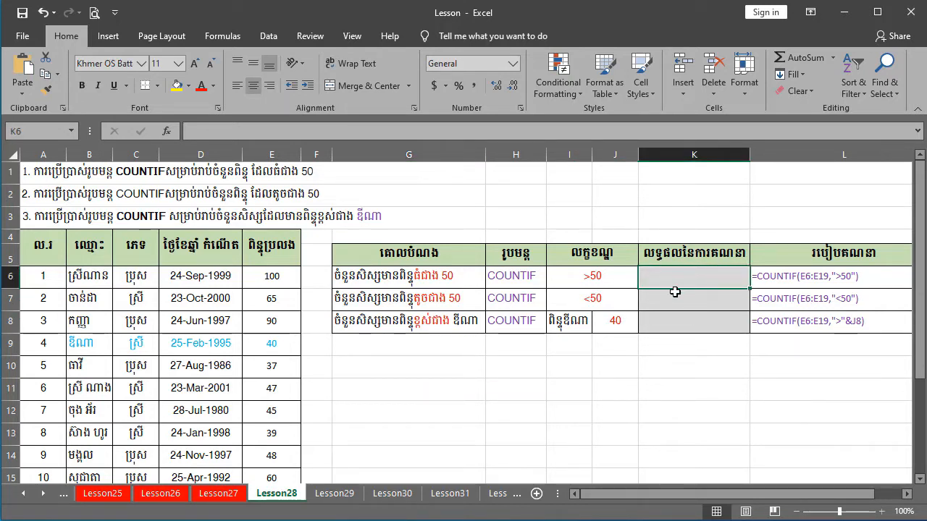
pyautogui.write('=')
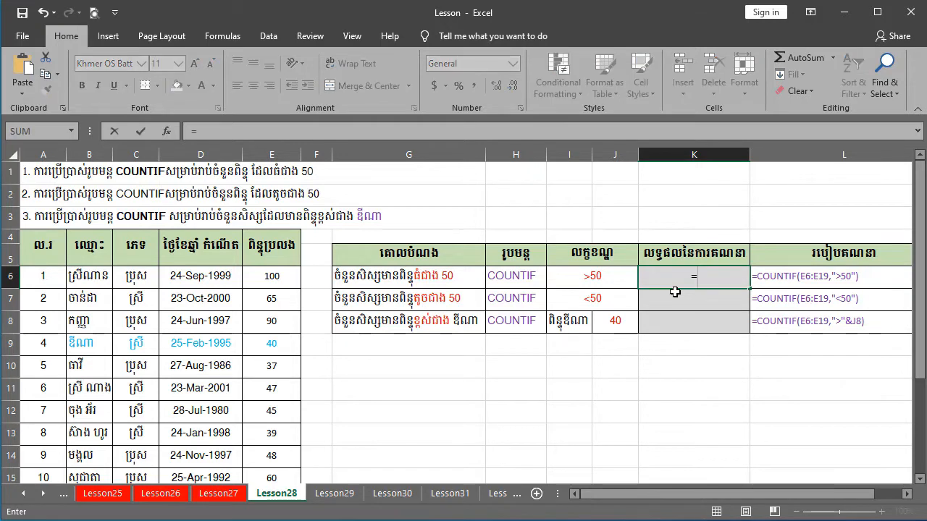
pyautogui.write('COUNTIF(')
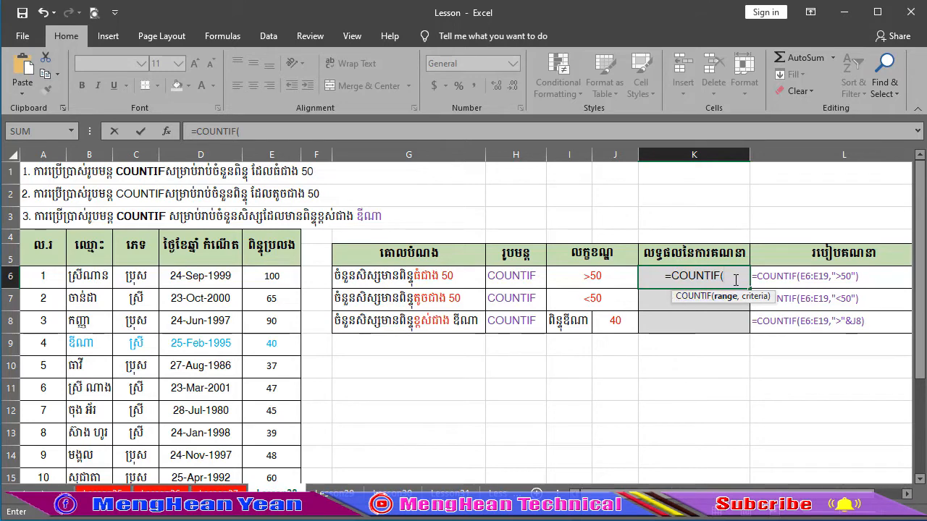
pyautogui.moveTo(275, 275); pyautogui.dragTo(281, 446)
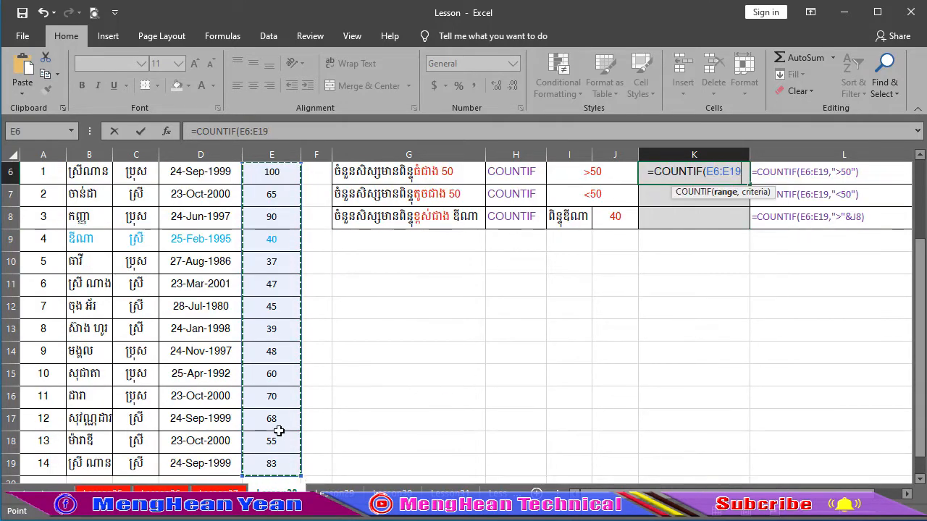
pyautogui.scroll(-1, 279, 431)
pyautogui.scroll(3, 279, 430)
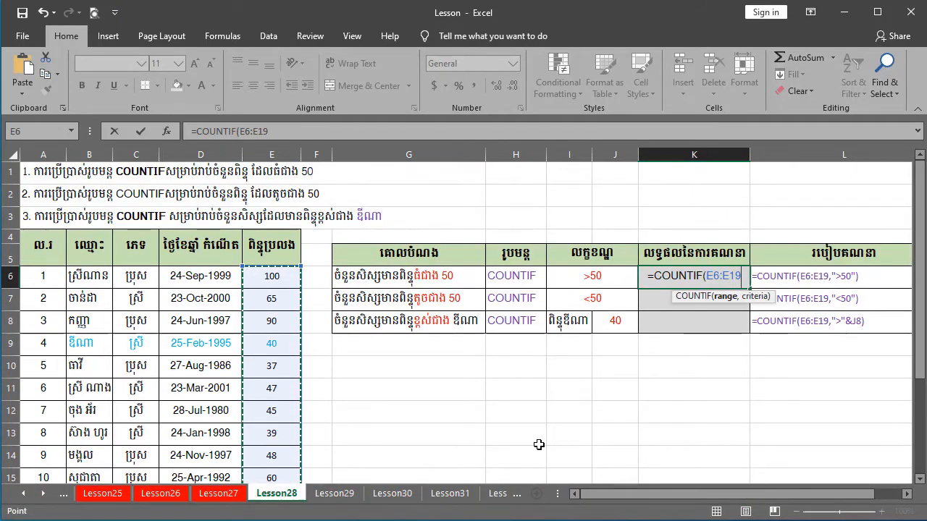
pyautogui.write(',')
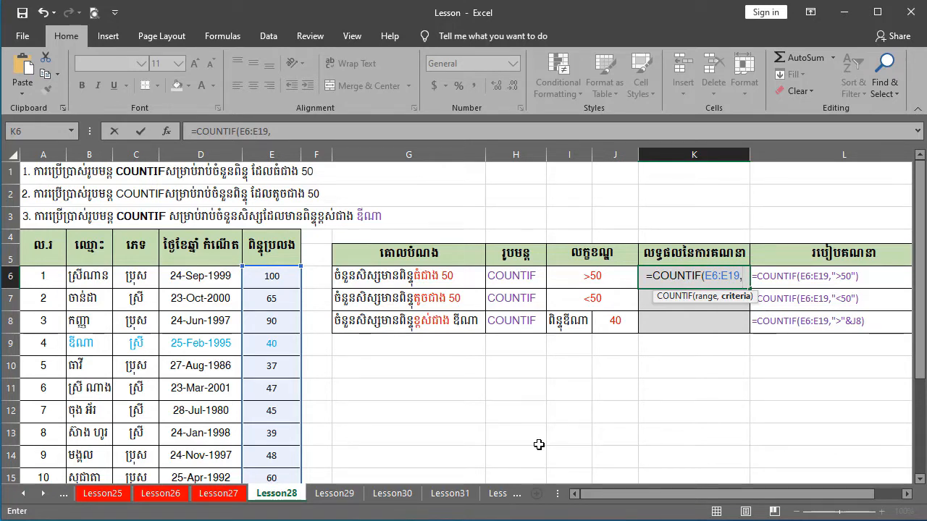
pyautogui.write('"')
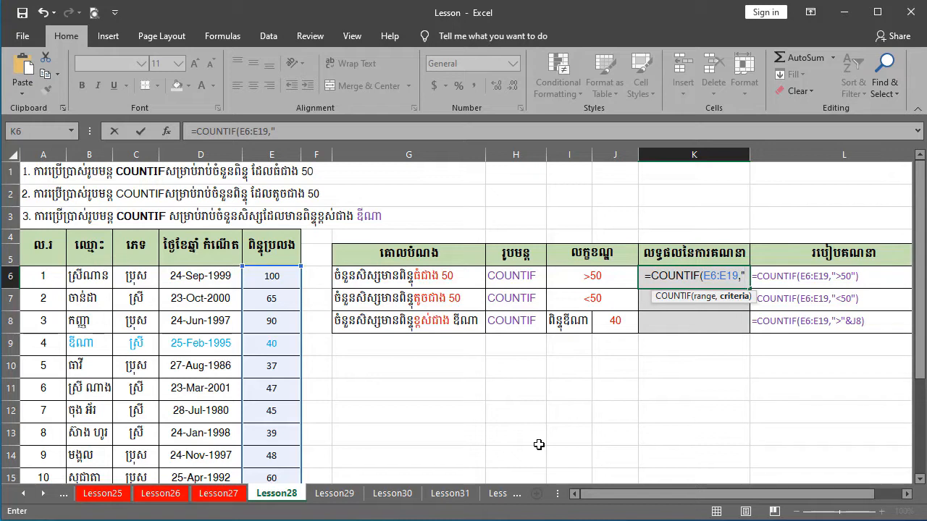
pyautogui.write('>')
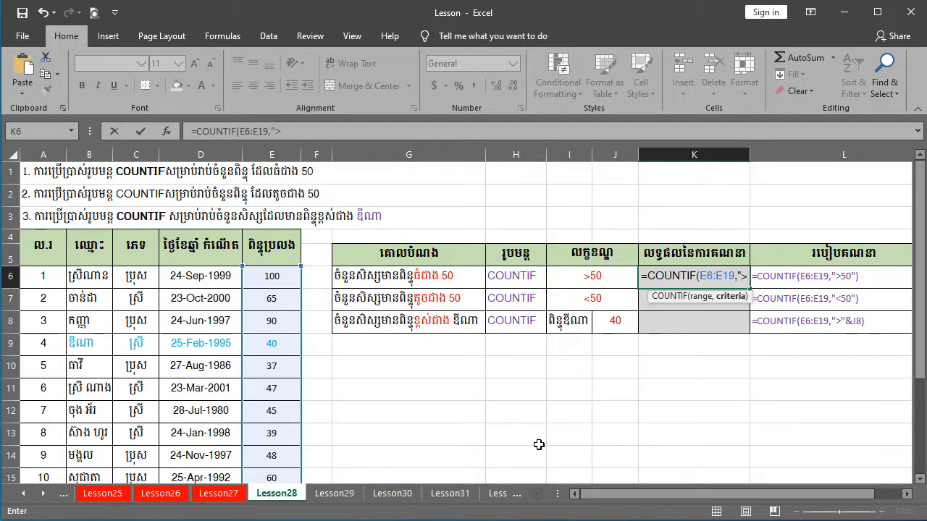
pyautogui.write('50"')
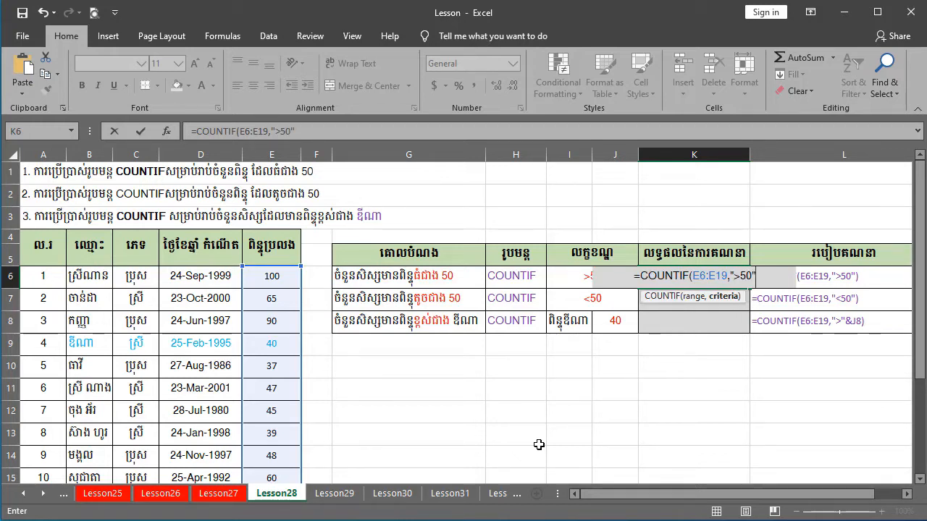
pyautogui.write(')')
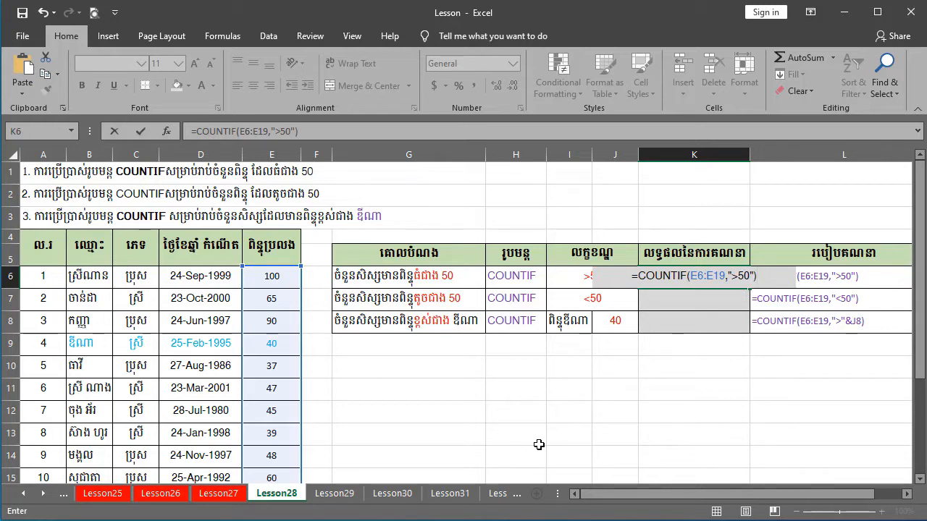
pyautogui.press('Return')
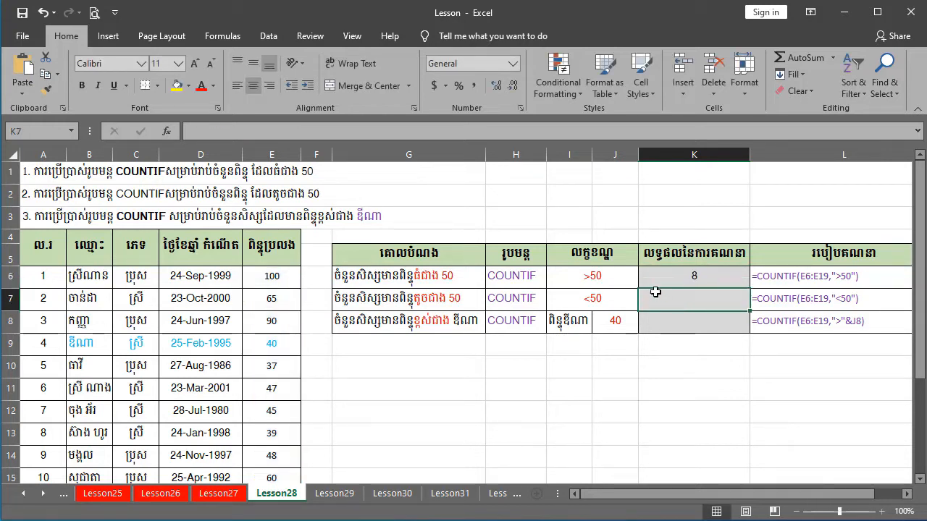
# Step: Check the K6 result by selecting the individual scores above 50 in the exam score column
pyautogui.click(692, 275)
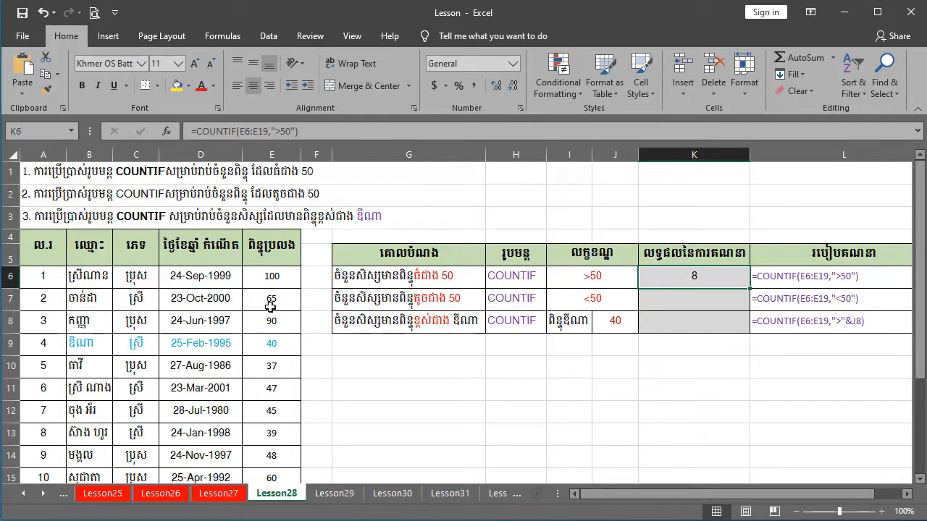
pyautogui.scroll(-1, 276, 308)
pyautogui.scroll(-2, 272, 333)
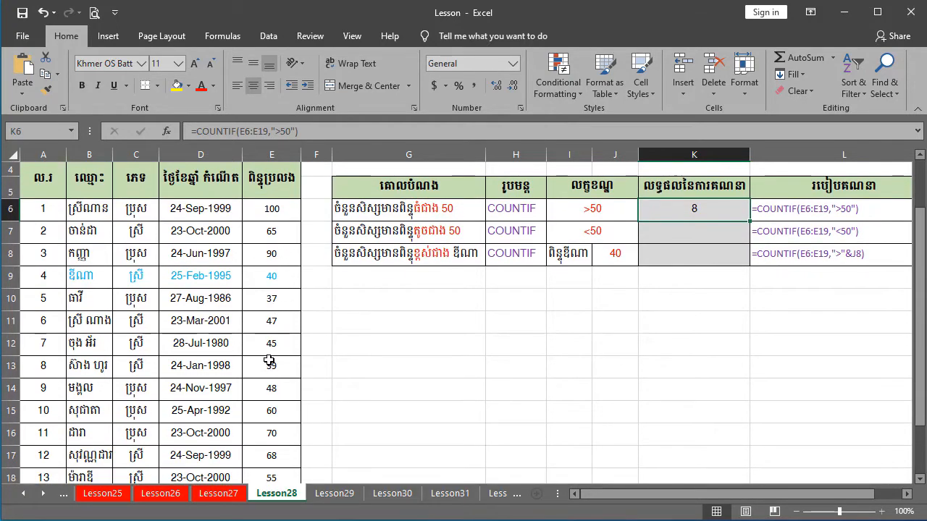
pyautogui.scroll(1, 269, 360)
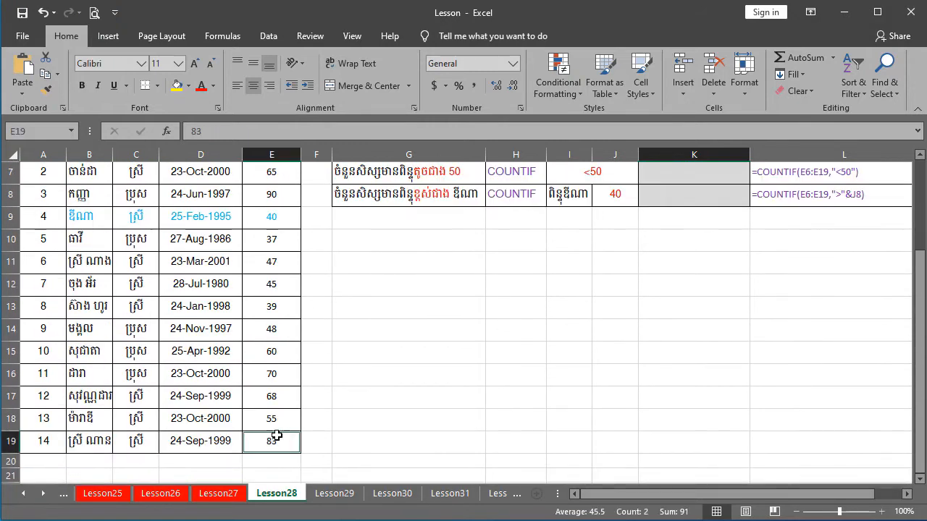
pyautogui.moveTo(274, 437); pyautogui.dragTo(277, 367)
pyautogui.keyDown('ctrl'); pyautogui.click(278, 351); pyautogui.keyUp('ctrl')
pyautogui.scroll(1, 277, 352)
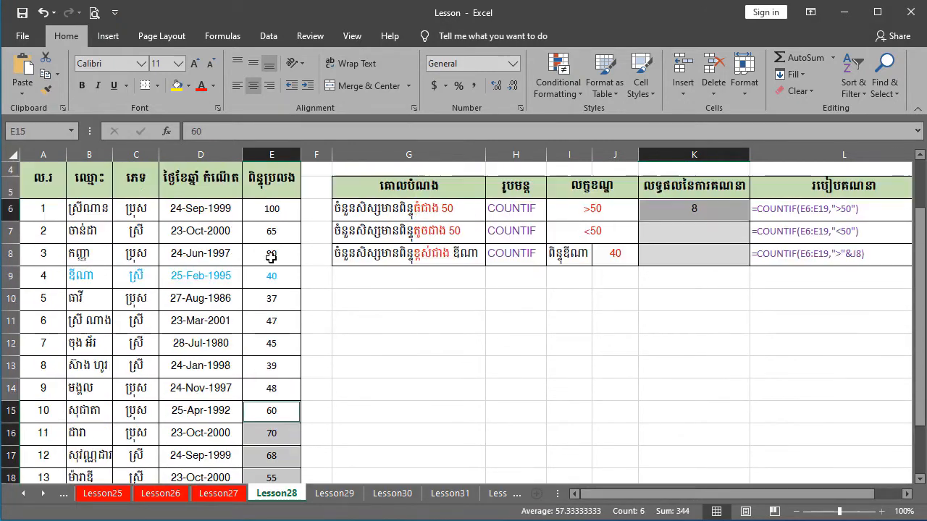
pyautogui.keyDown('ctrl'); pyautogui.click(275, 253); pyautogui.keyUp('ctrl')
pyautogui.keyDown('ctrl'); pyautogui.click(275, 230); pyautogui.keyUp('ctrl')
pyautogui.keyDown('ctrl'); pyautogui.click(276, 208); pyautogui.keyUp('ctrl')
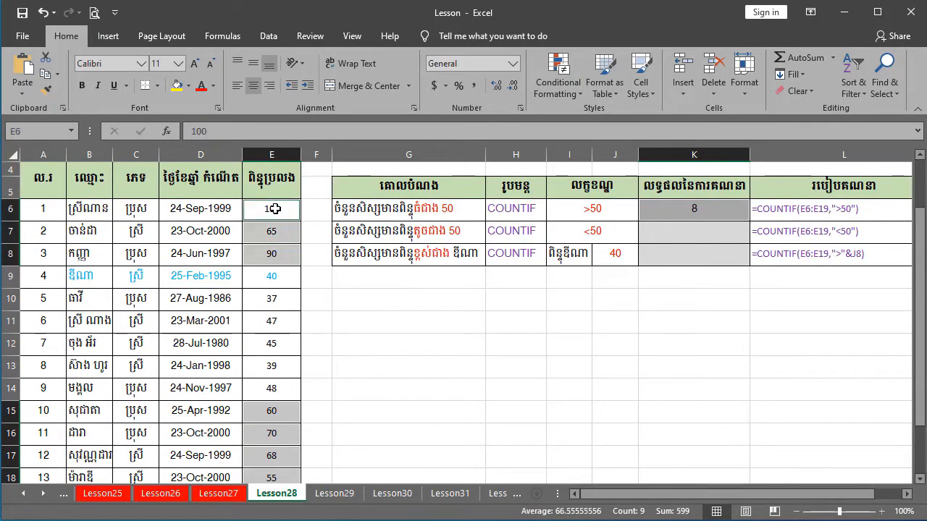
pyautogui.scroll(-2, 273, 319)
pyautogui.scroll(2, 274, 331)
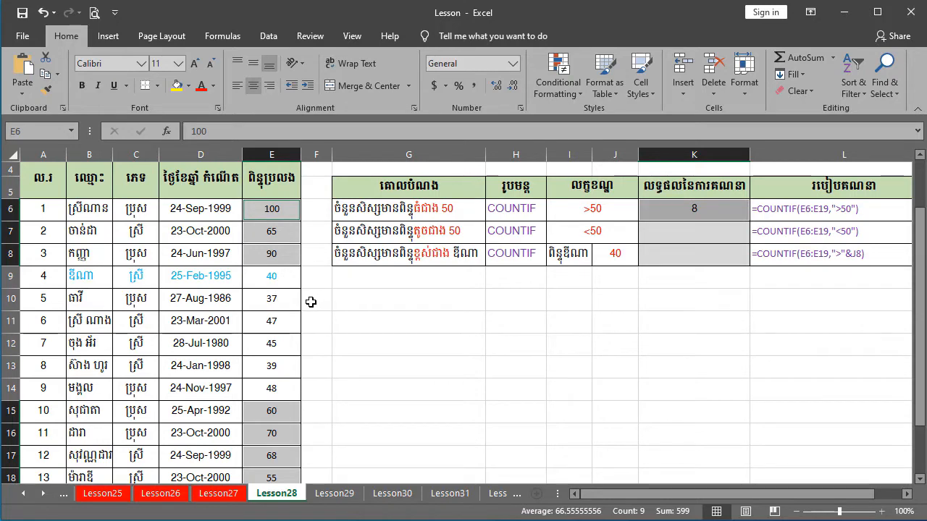
pyautogui.scroll(1, 290, 329)
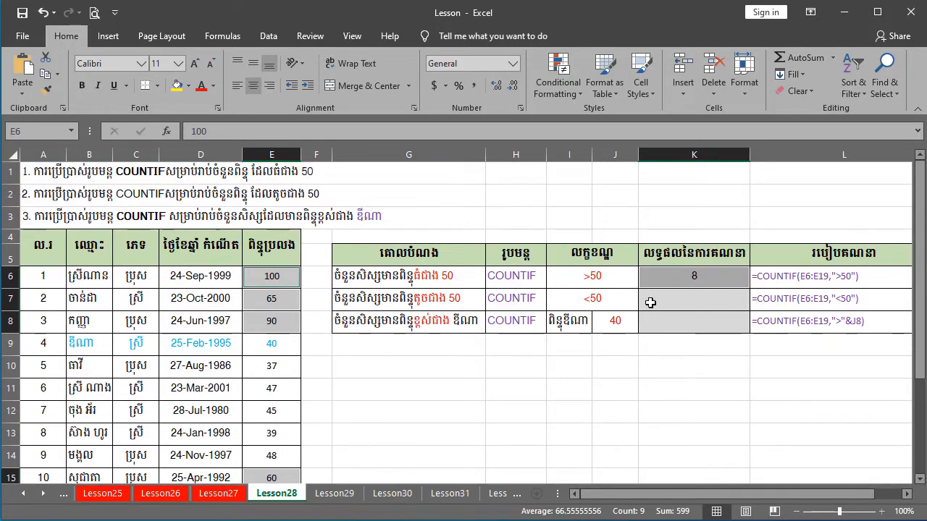
# Step: Enter =COUNTIF(E6:E19,"<50") in K7 to count the students scoring below 50
pyautogui.click(686, 299)
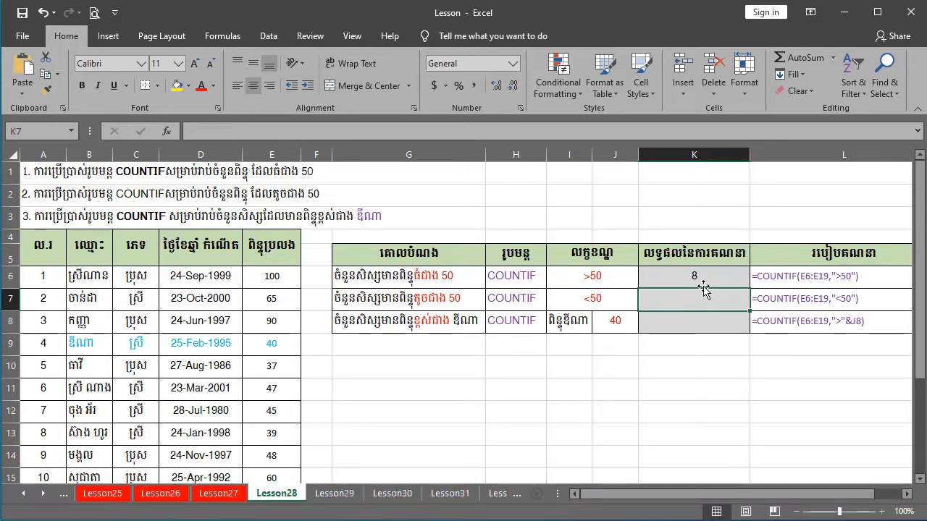
pyautogui.write('=cou')
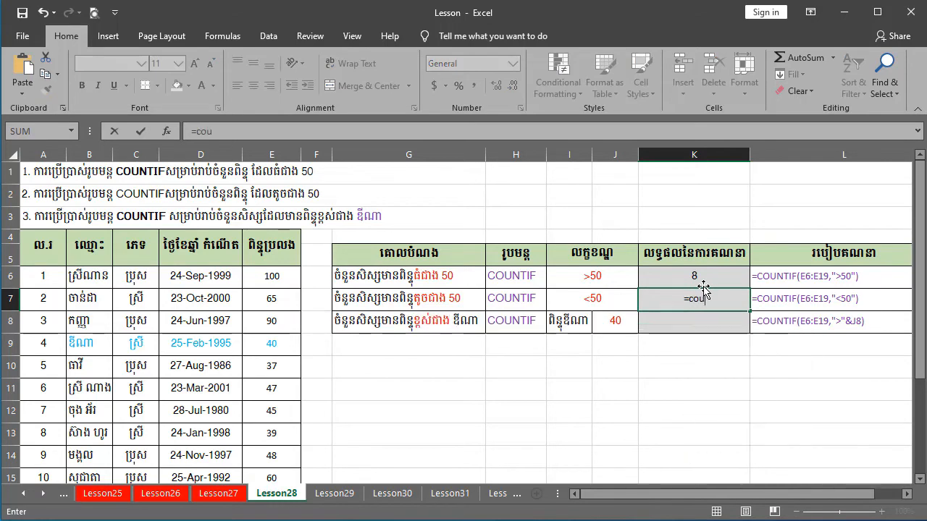
pyautogui.doubleClick(722, 356)
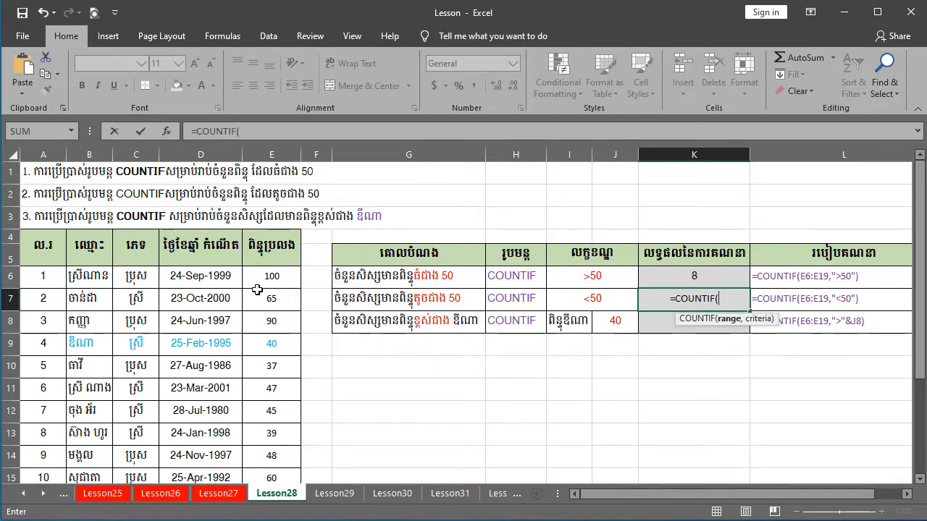
pyautogui.moveTo(270, 276); pyautogui.dragTo(274, 484)
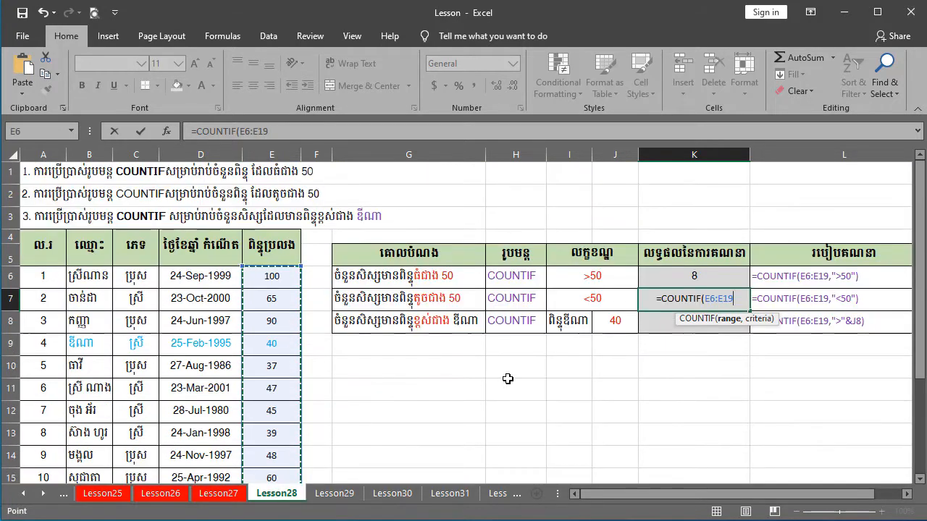
pyautogui.write(',')
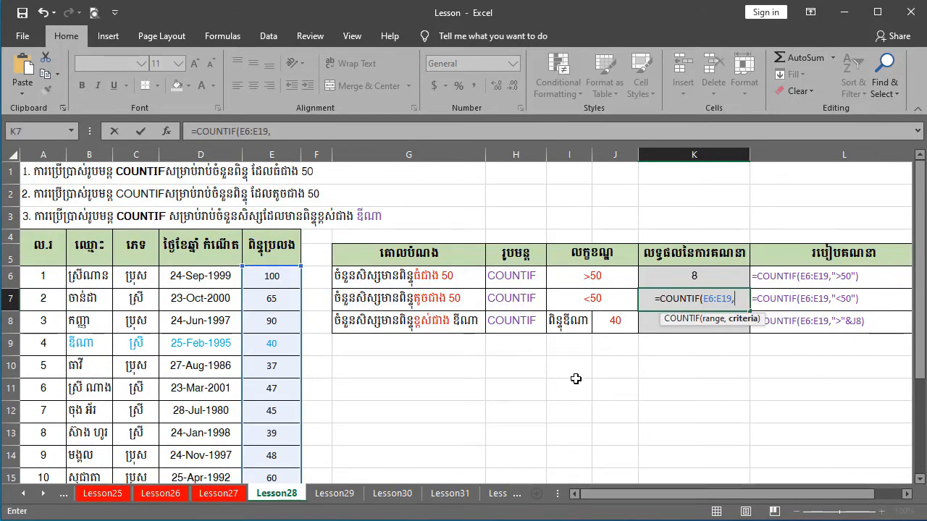
pyautogui.write('"')
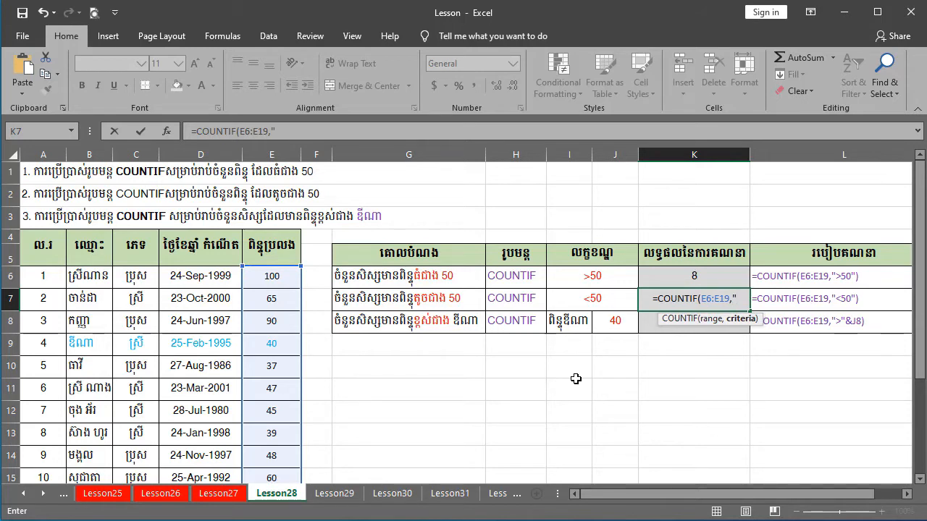
pyautogui.write('<50')
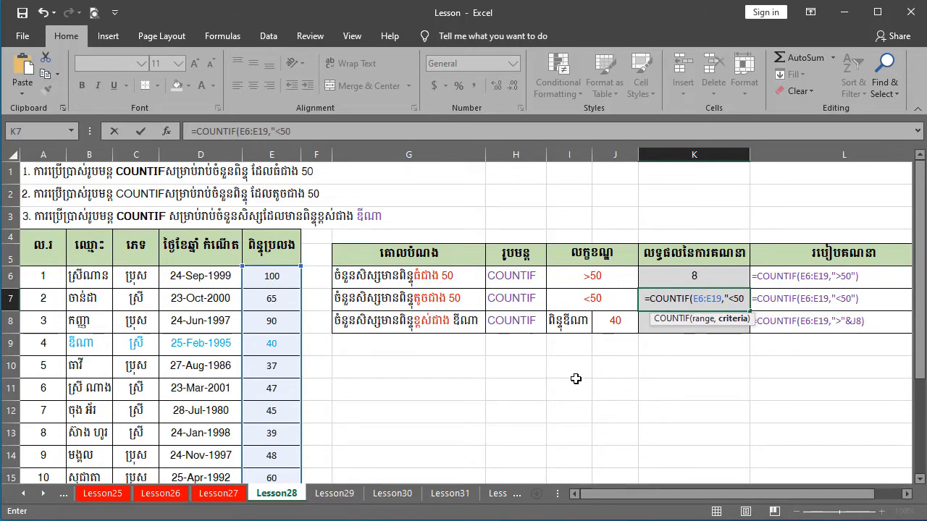
pyautogui.write('"')
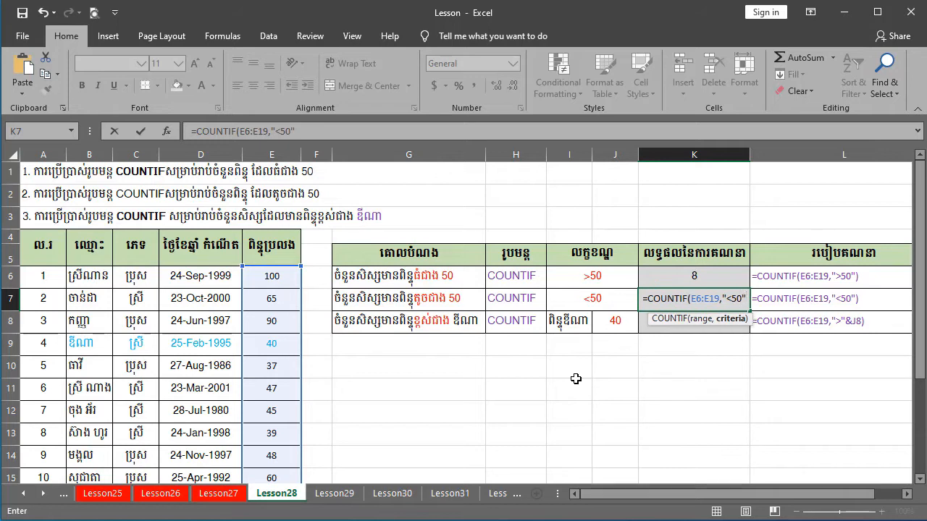
pyautogui.write(')')
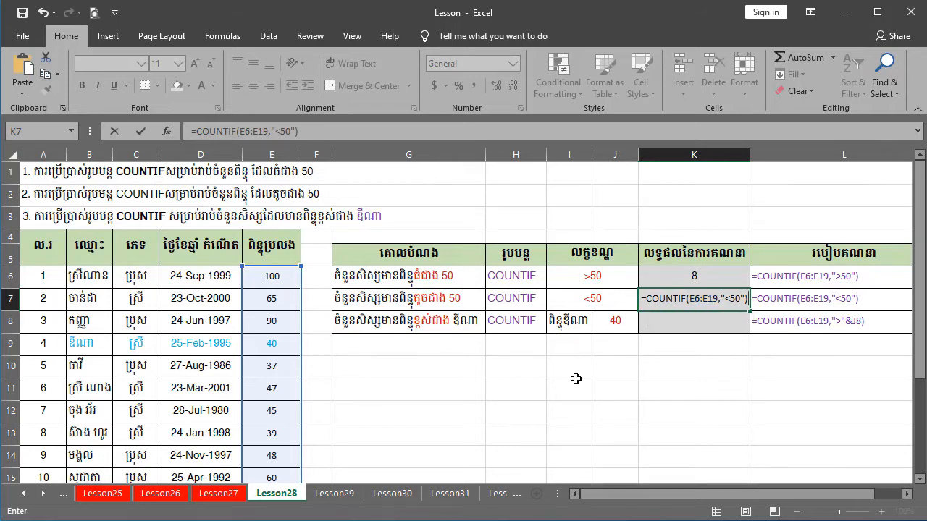
pyautogui.press('Return')
# Step: Check the K7 result by selecting the scores below 50 in E9:E14 and reviewing the rest of the exam score column
pyautogui.click(675, 299)
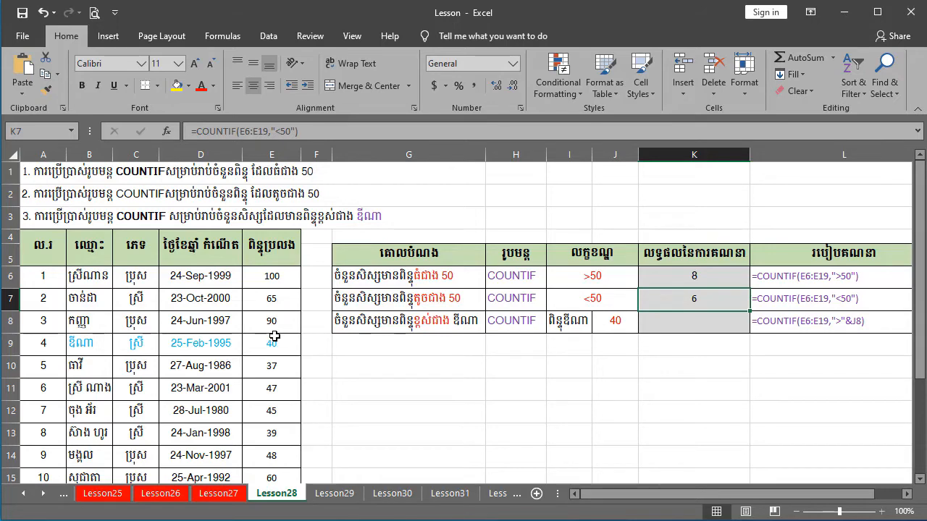
pyautogui.scroll(-1, 275, 340)
pyautogui.scroll(-1, 256, 431)
pyautogui.scroll(1, 268, 406)
pyautogui.click(283, 388)
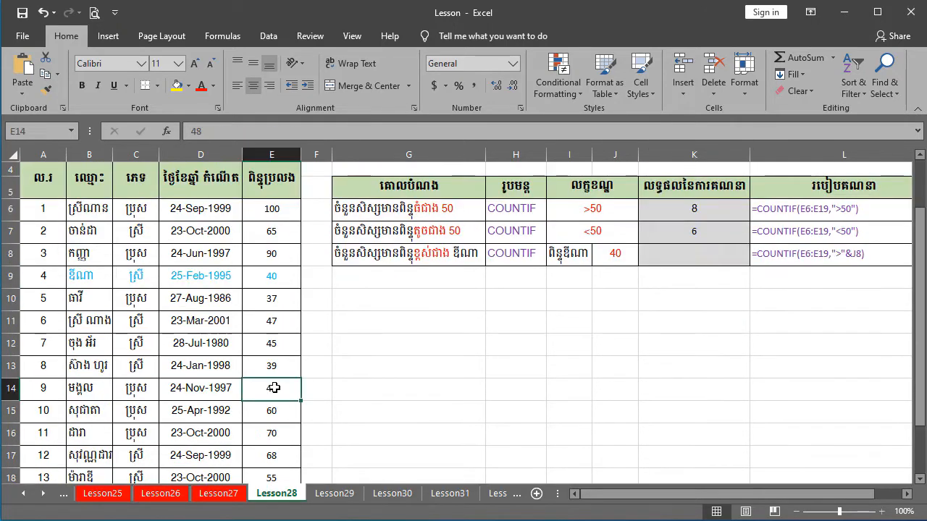
pyautogui.moveTo(270, 397); pyautogui.dragTo(277, 280)
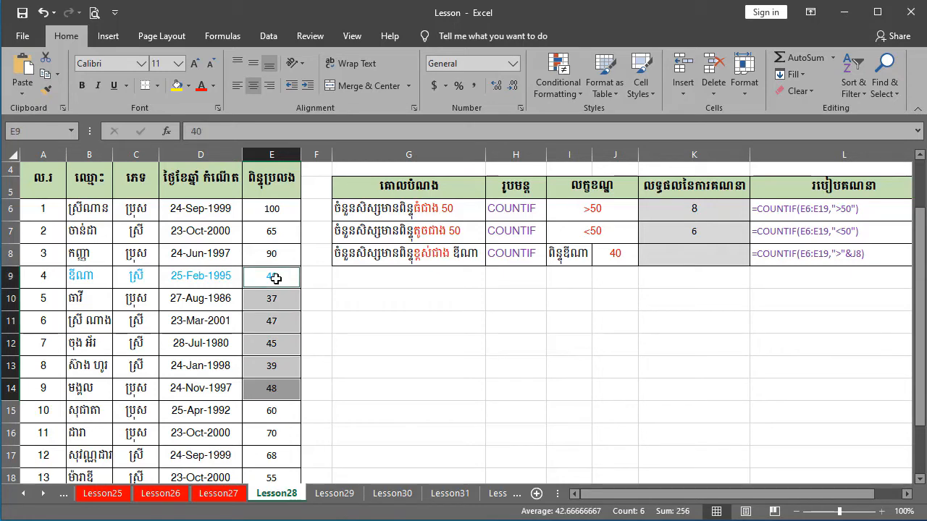
pyautogui.scroll(1, 321, 364)
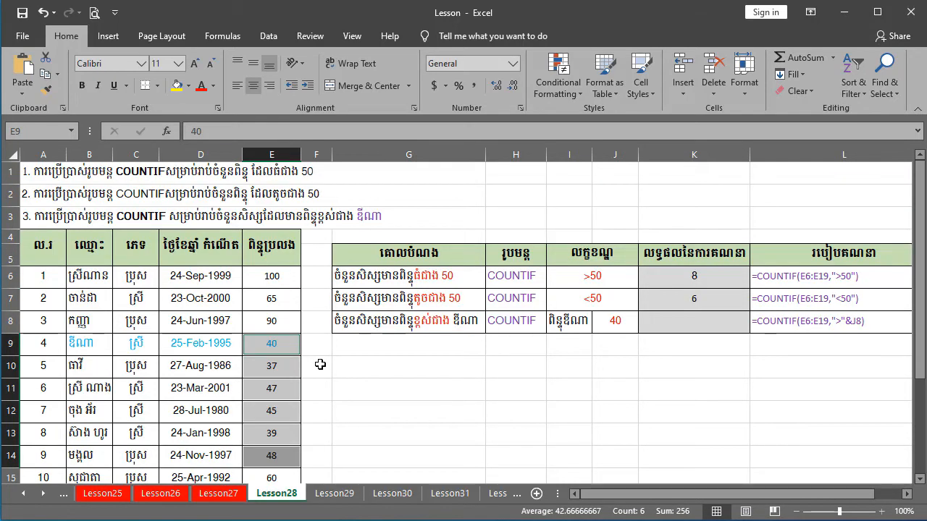
pyautogui.scroll(-3, 273, 365)
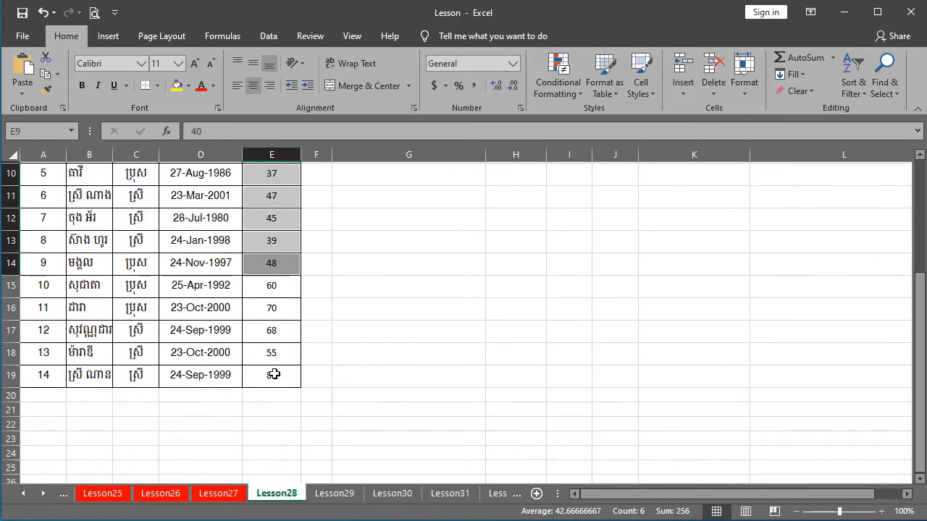
pyautogui.scroll(1, 273, 373)
pyautogui.scroll(1, 288, 347)
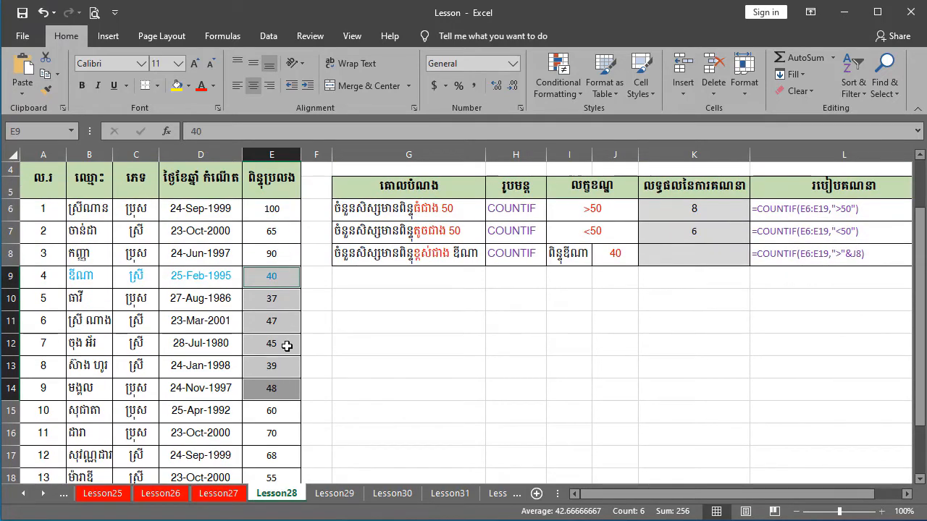
pyautogui.scroll(-1, 286, 347)
pyautogui.scroll(-1, 287, 347)
pyautogui.scroll(3, 283, 355)
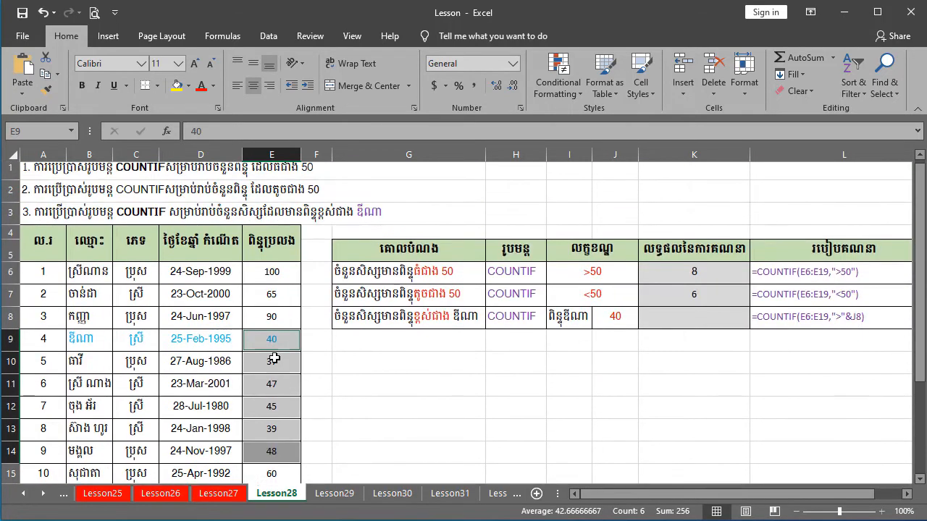
pyautogui.scroll(-1, 304, 335)
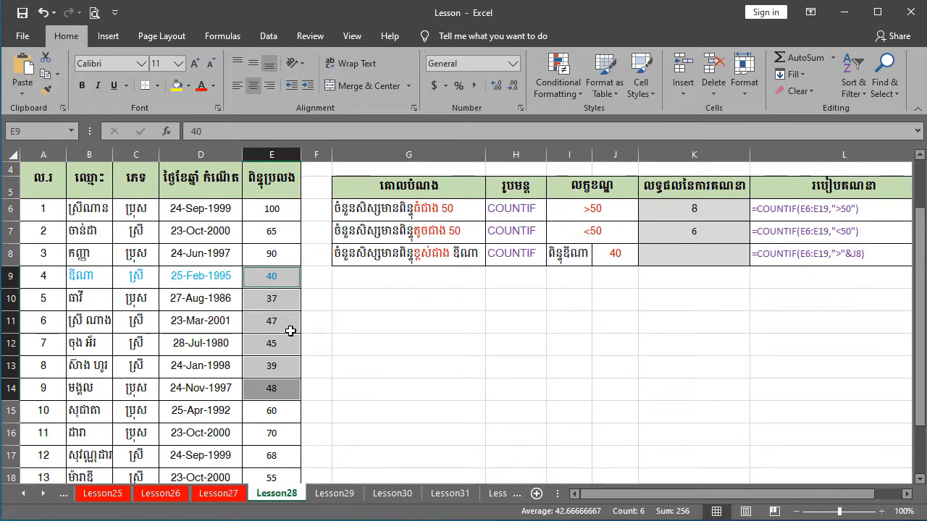
pyautogui.scroll(1, 293, 352)
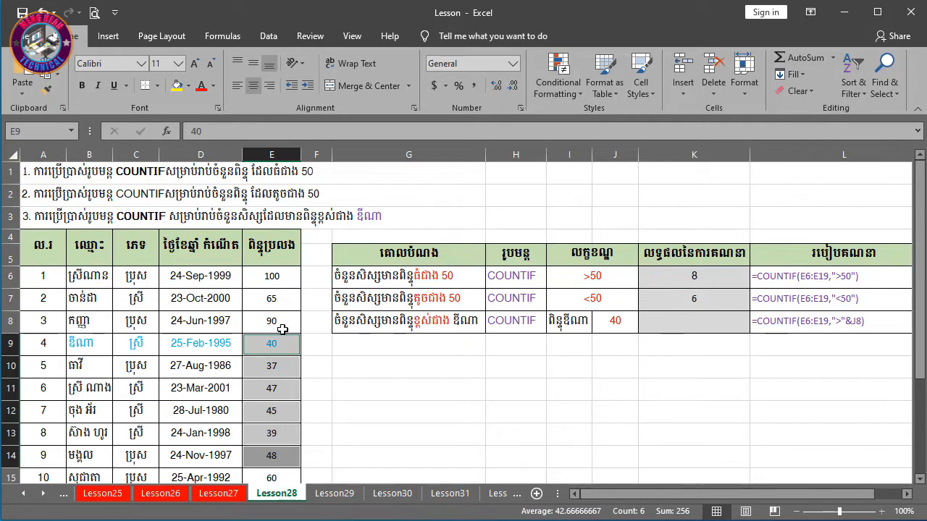
# Step: Compare the COUNTIF results for scores above and below 50 in K6 and K7
pyautogui.click(696, 300)
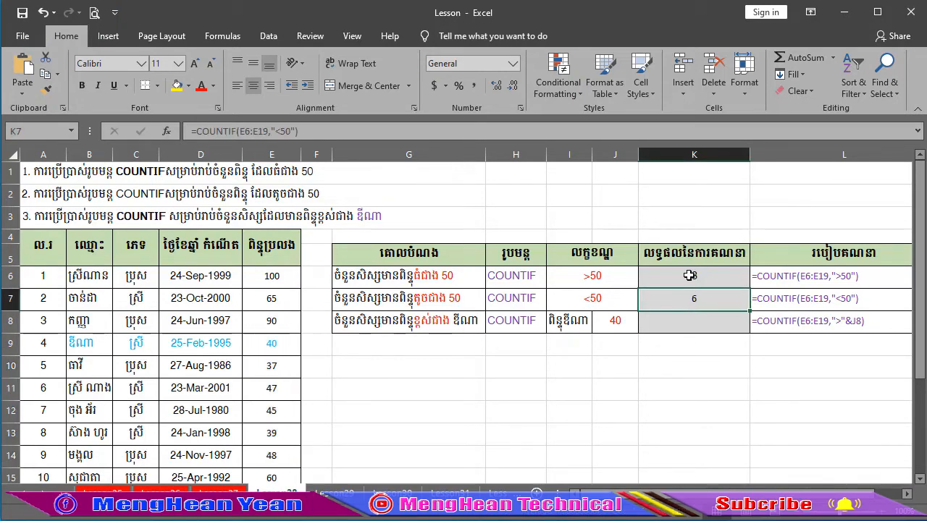
pyautogui.click(689, 275)
pyautogui.click(695, 304)
pyautogui.click(695, 275)
pyautogui.click(693, 304)
# Step: Enter =COUNTIF(E6:E19,">"&E9) in K8 to count the students scoring higher than the student in row 9
pyautogui.click(688, 321)
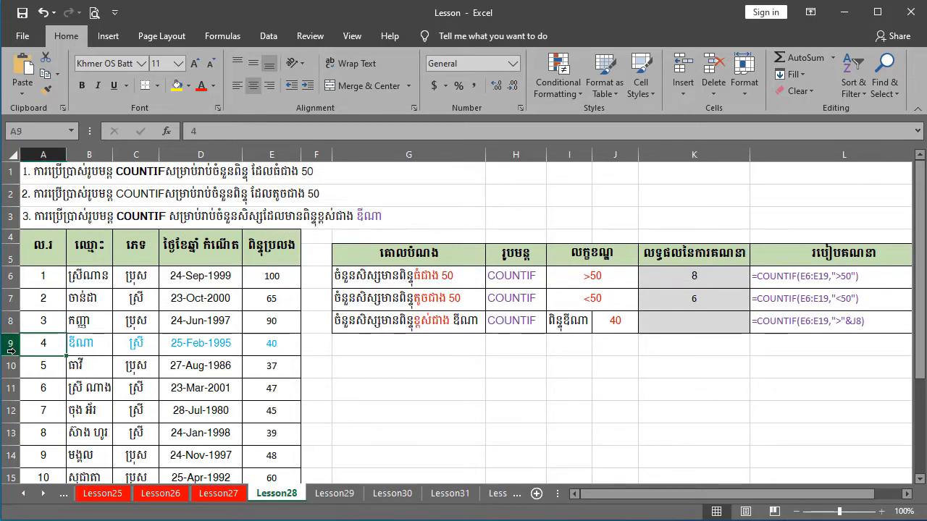
pyautogui.moveTo(41, 346); pyautogui.dragTo(279, 346)
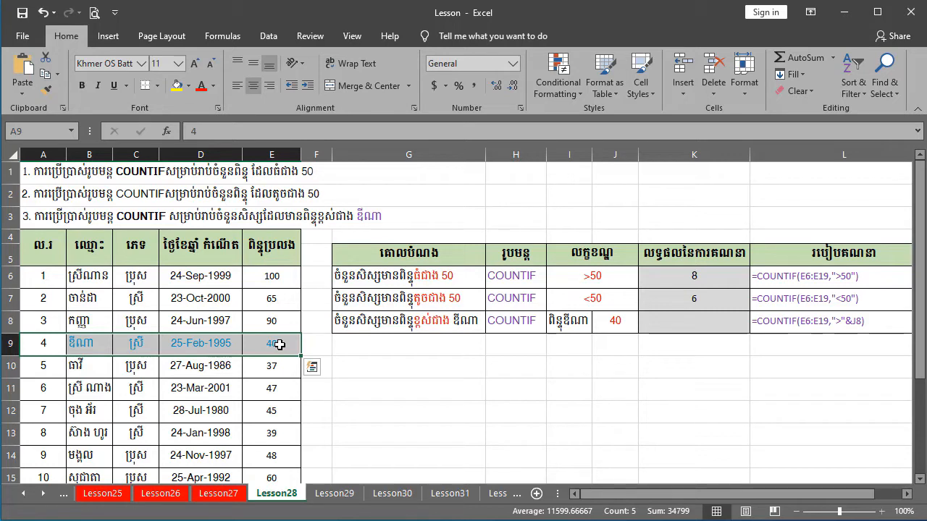
pyautogui.click(666, 323)
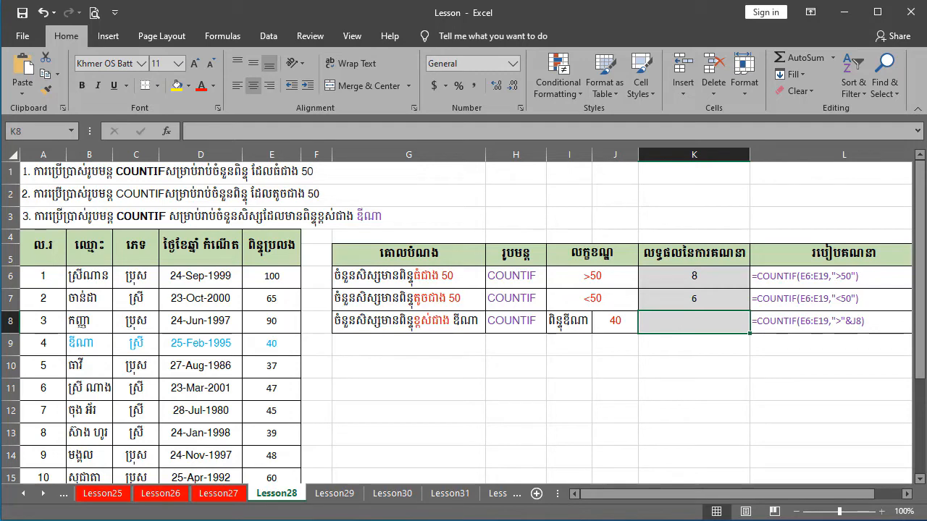
pyautogui.write('=coun')
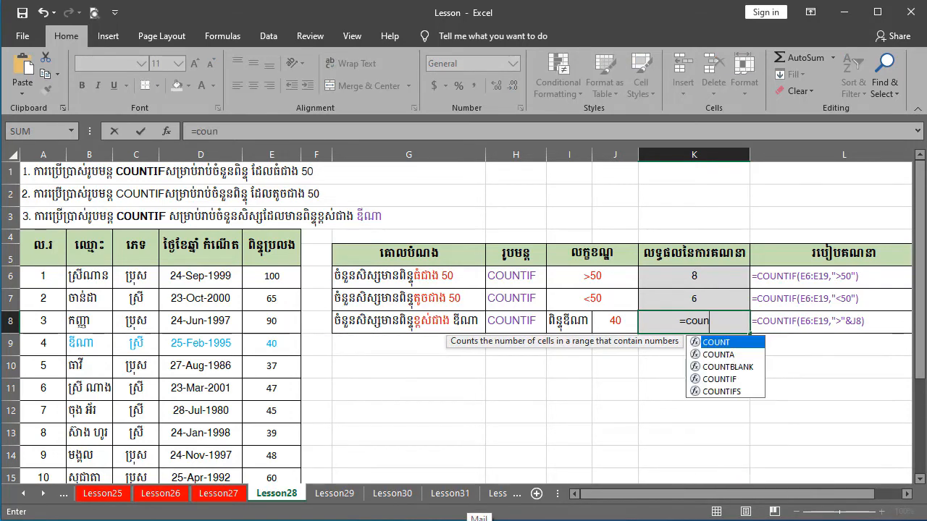
pyautogui.doubleClick(723, 381)
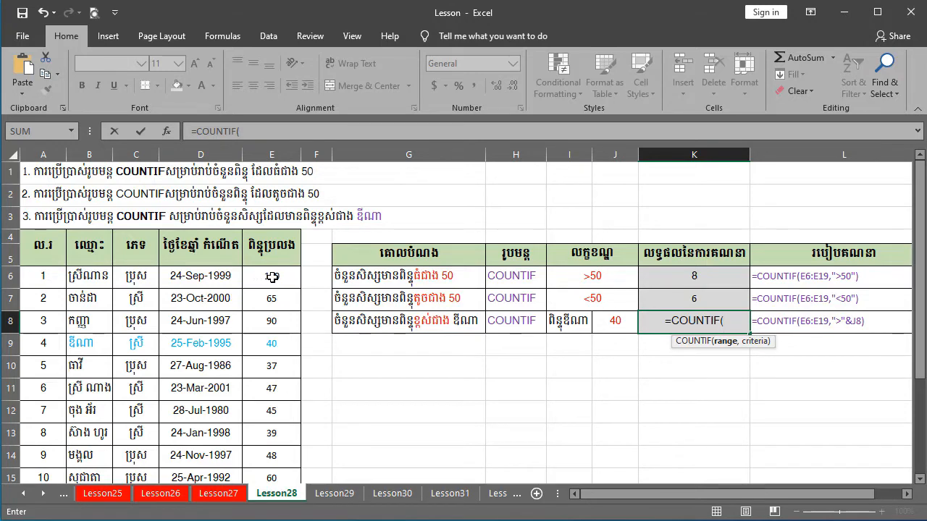
pyautogui.moveTo(269, 276); pyautogui.dragTo(283, 451)
pyautogui.write(',')
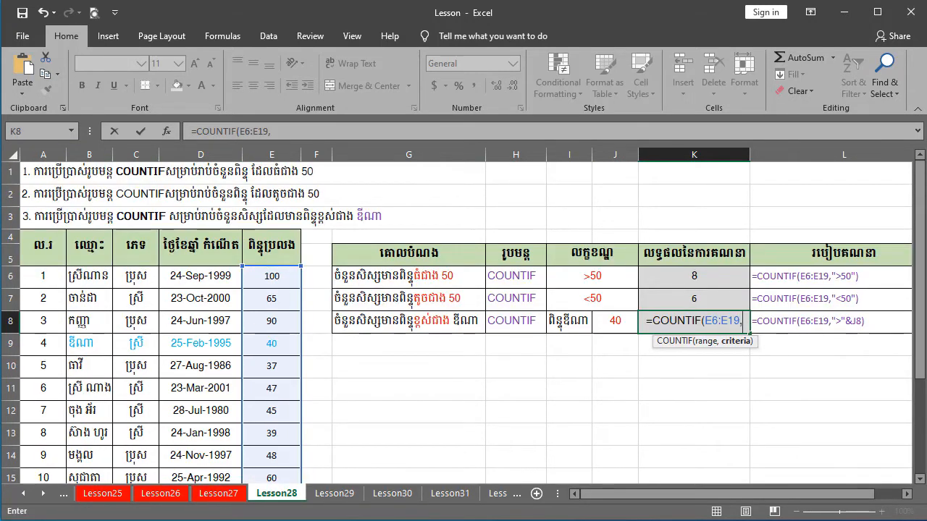
pyautogui.write('">')
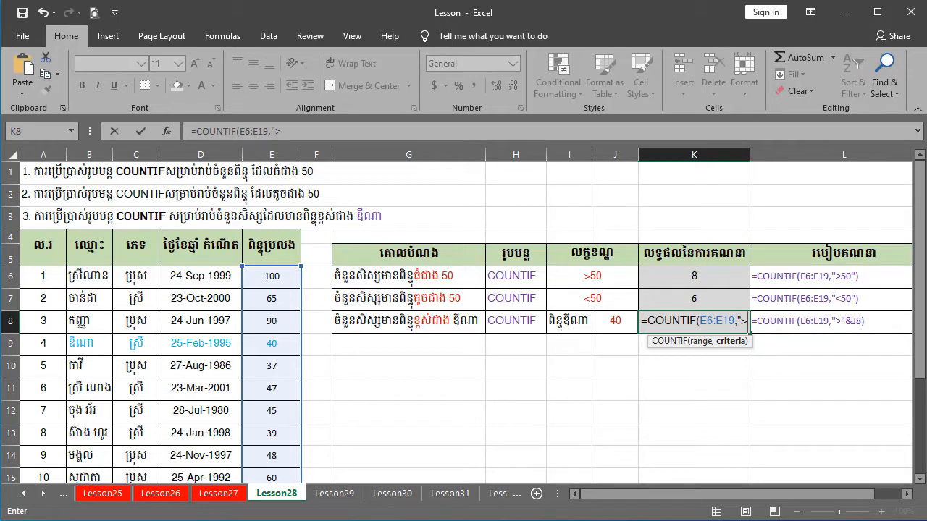
pyautogui.write('"')
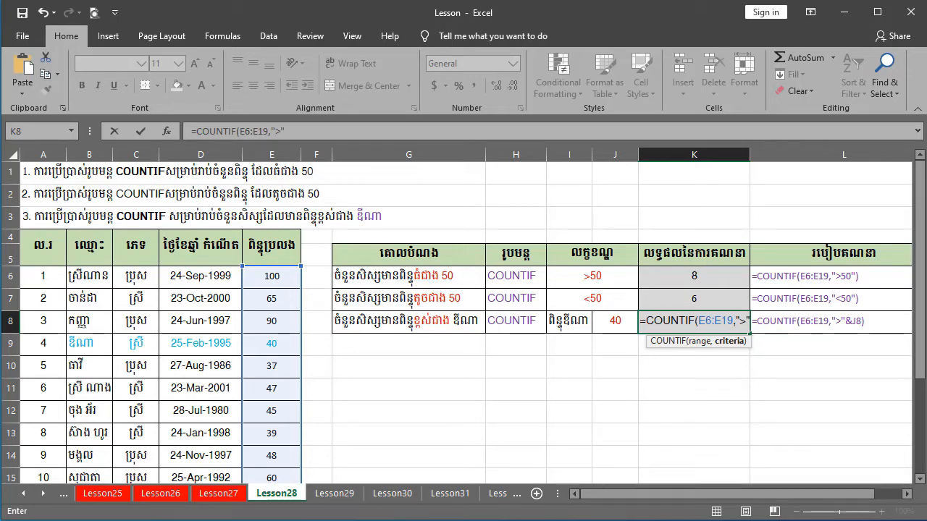
pyautogui.write('&')
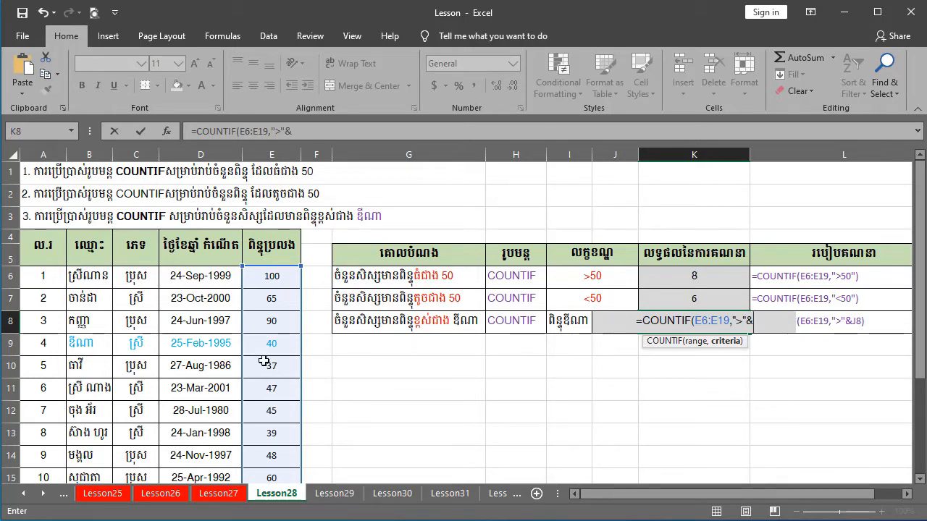
pyautogui.click(271, 346)
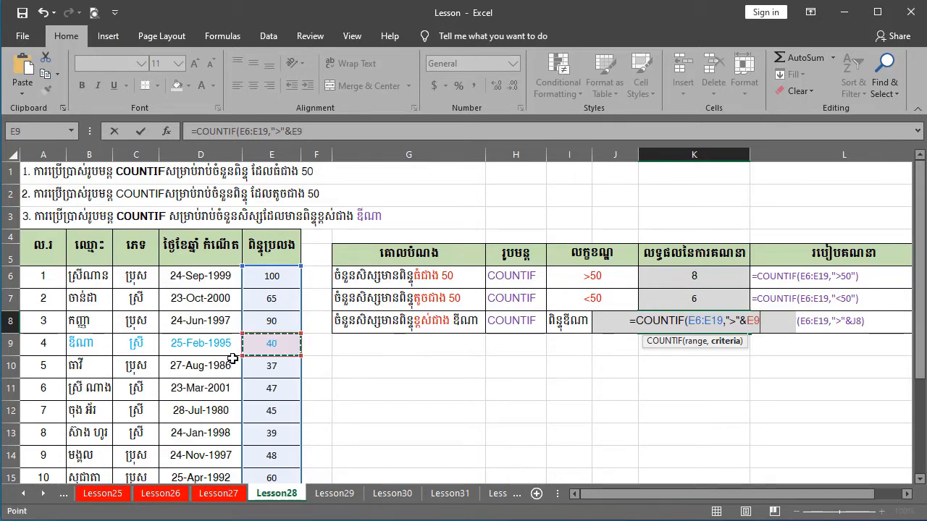
pyautogui.write(')')
pyautogui.press('Return')
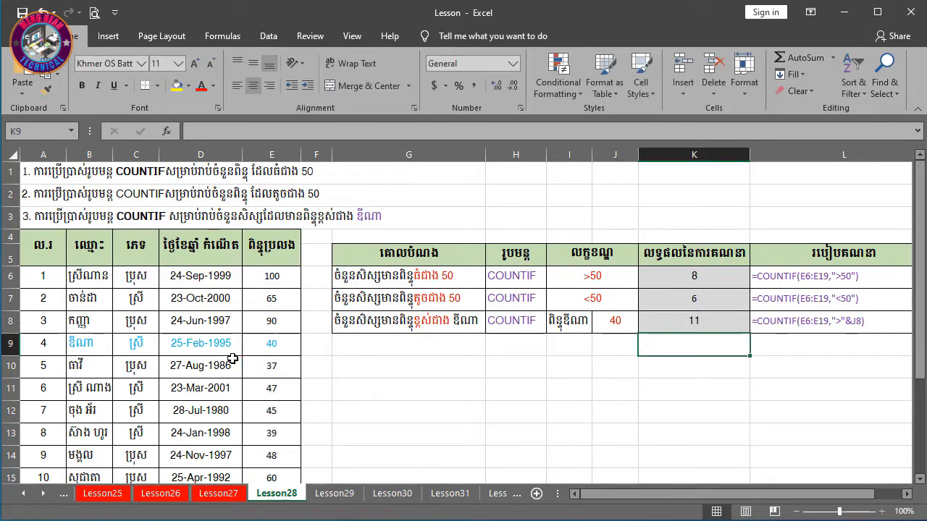
pyautogui.press('Up')
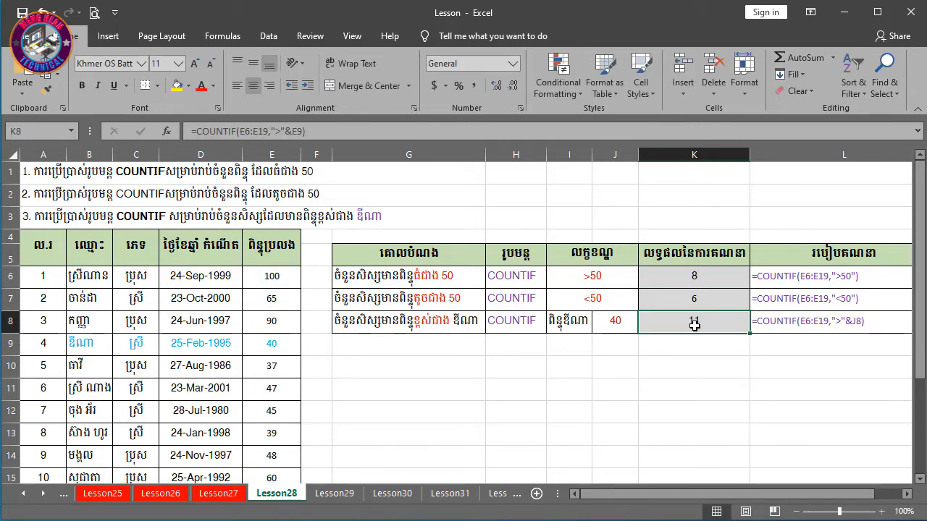
# Step: Check the K8 count by selecting every exam score higher than the row 9 student's: E6:E8, E11:E12 and E14:E19
pyautogui.scroll(-2, 605, 347)
pyautogui.scroll(2, 606, 348)
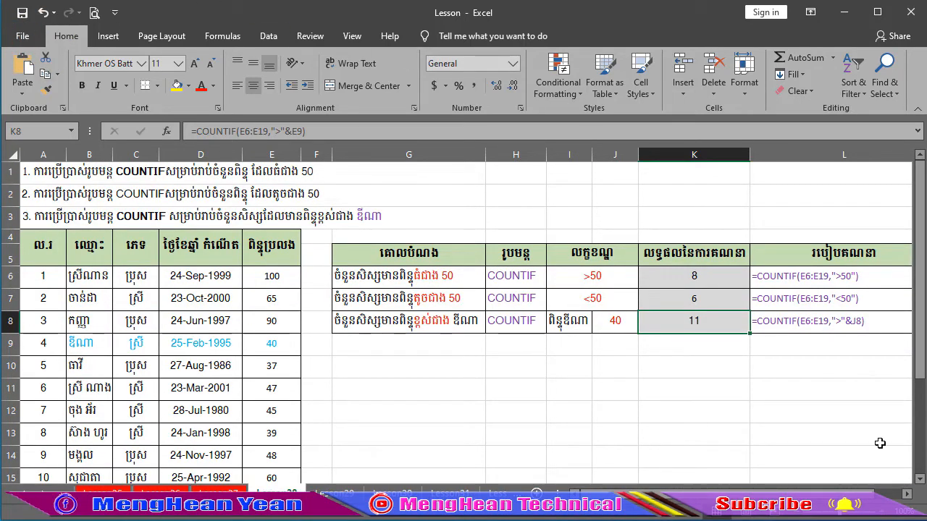
pyautogui.click(272, 278)
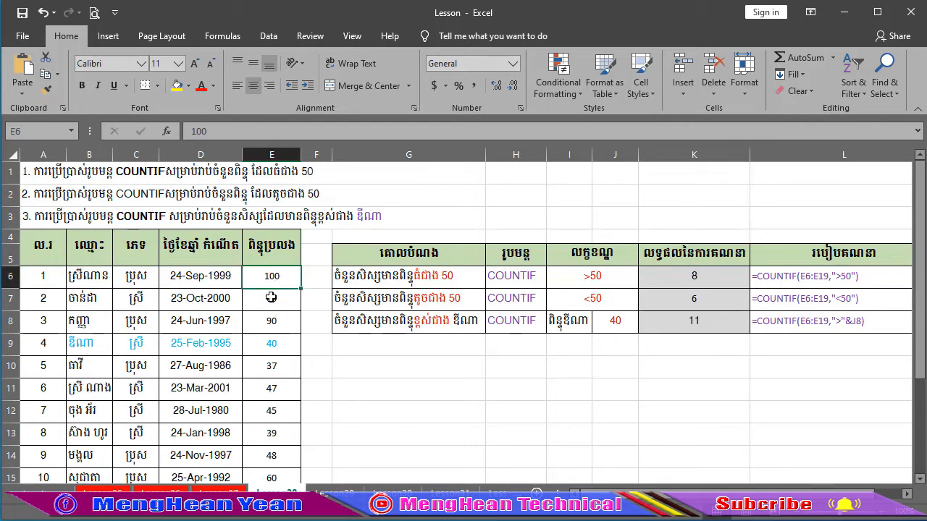
pyautogui.keyDown('ctrl'); pyautogui.click(272, 299); pyautogui.keyUp('ctrl')
pyautogui.keyDown('ctrl'); pyautogui.click(272, 321); pyautogui.keyUp('ctrl')
pyautogui.scroll(-1, 273, 369)
pyautogui.keyDown('ctrl'); pyautogui.click(275, 323); pyautogui.keyUp('ctrl')
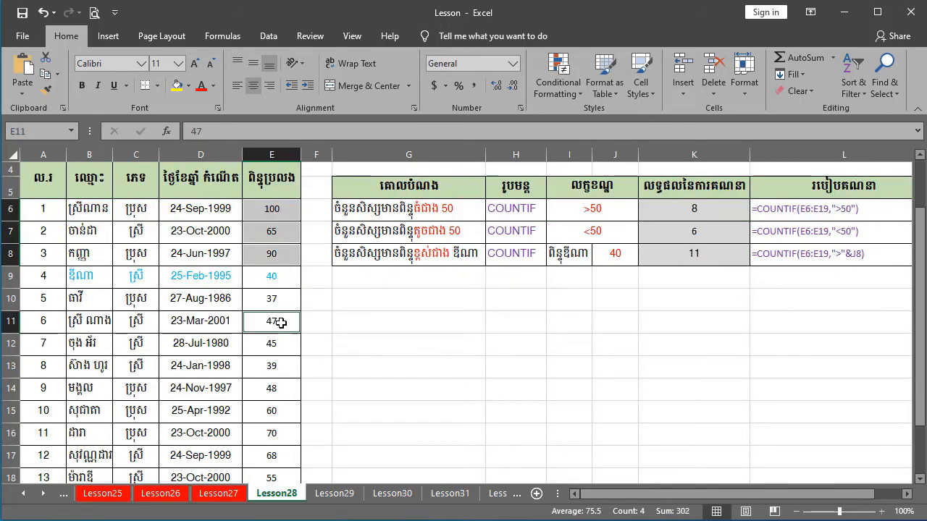
pyautogui.keyDown('ctrl'); pyautogui.click(278, 346); pyautogui.keyUp('ctrl')
pyautogui.keyDown('ctrl'); pyautogui.click(278, 389); pyautogui.keyUp('ctrl')
pyautogui.keyDown('ctrl'); pyautogui.click(274, 411); pyautogui.keyUp('ctrl')
pyautogui.scroll(1, 274, 411)
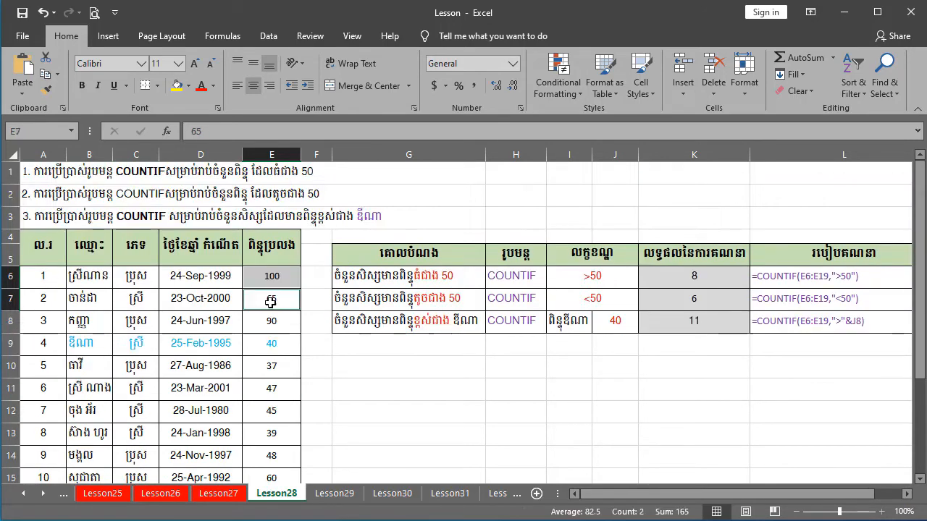
pyautogui.scroll(-1, 274, 410)
pyautogui.keyDown('ctrl'); pyautogui.click(272, 435); pyautogui.keyUp('ctrl')
pyautogui.scroll(-1, 286, 417)
pyautogui.keyDown('ctrl'); pyautogui.click(276, 398); pyautogui.keyUp('ctrl')
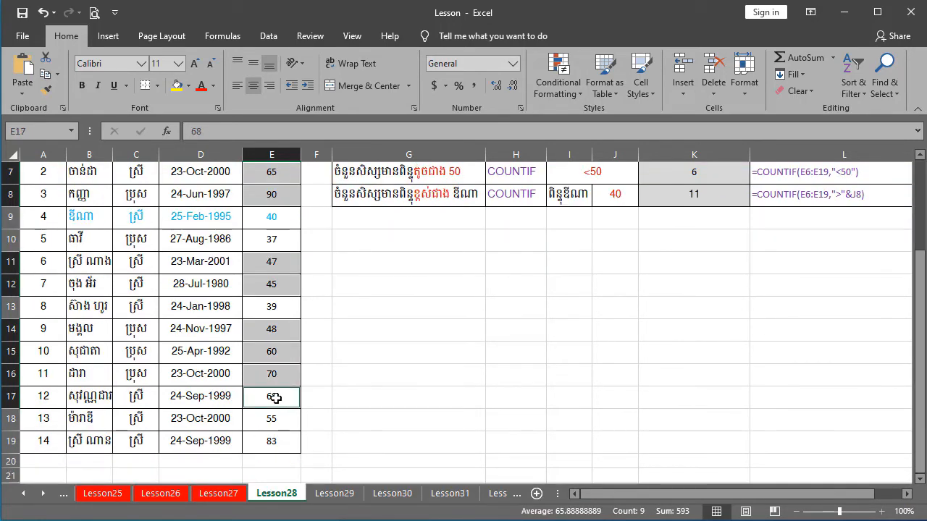
pyautogui.keyDown('ctrl'); pyautogui.click(275, 420); pyautogui.keyUp('ctrl')
pyautogui.keyDown('ctrl'); pyautogui.click(276, 441); pyautogui.keyUp('ctrl')
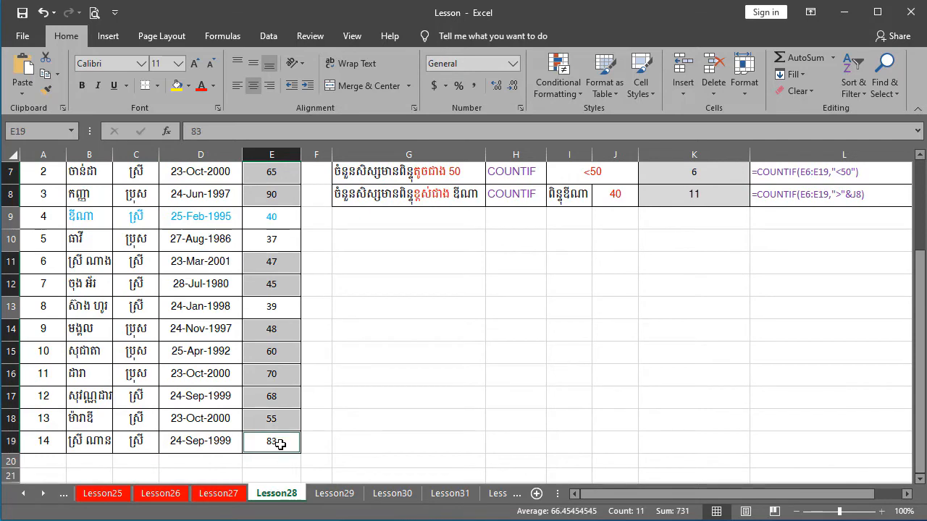
# Step: Compare the selected exam scores in column E with the row 9 student's score and the COUNTIF result in K8
pyautogui.scroll(2, 284, 385)
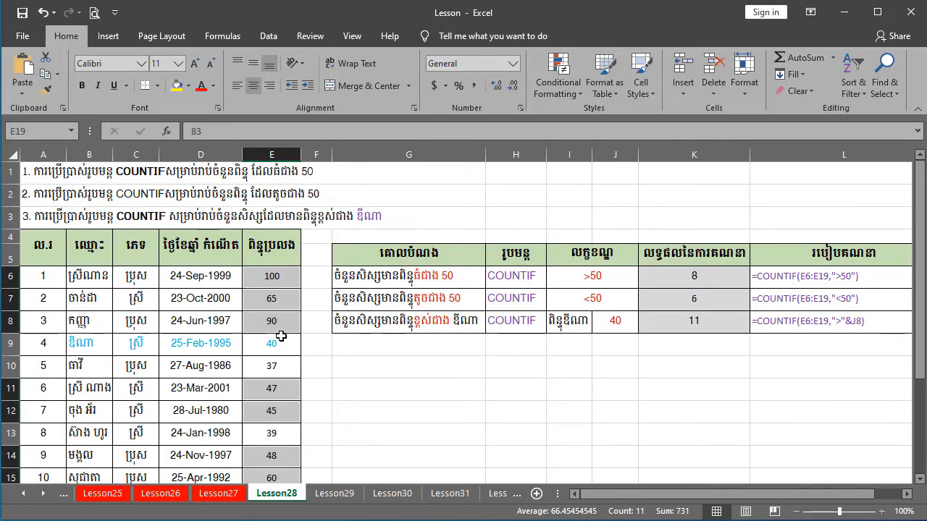
pyautogui.scroll(-1, 282, 337)
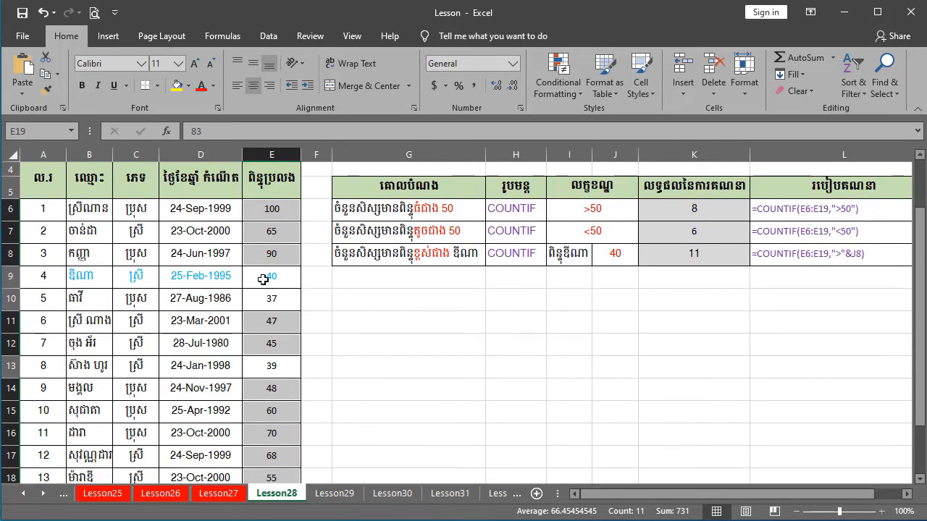
pyautogui.scroll(1, 273, 324)
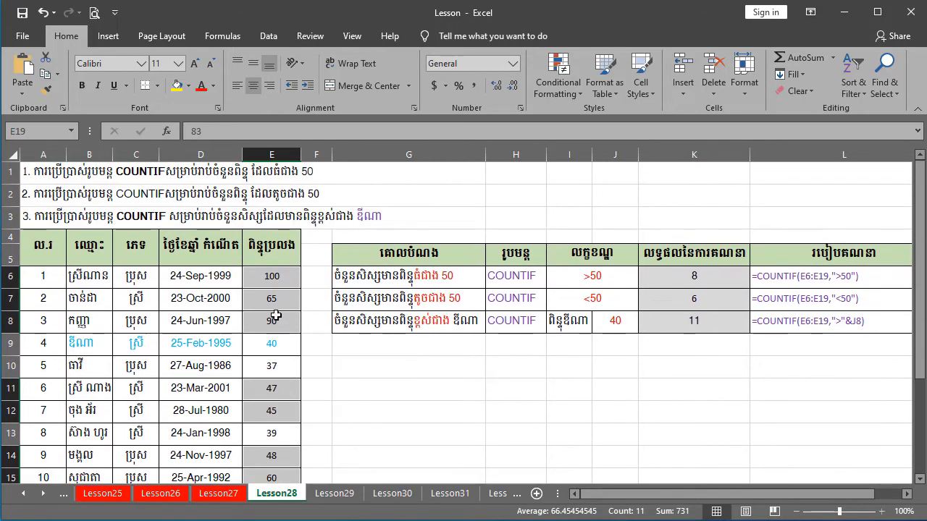
pyautogui.scroll(-1, 277, 308)
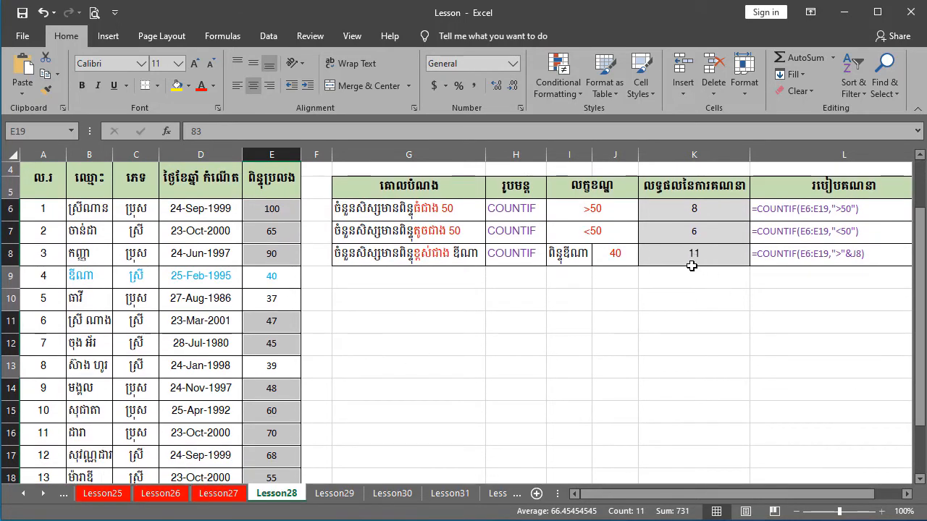
pyautogui.scroll(-1, 273, 347)
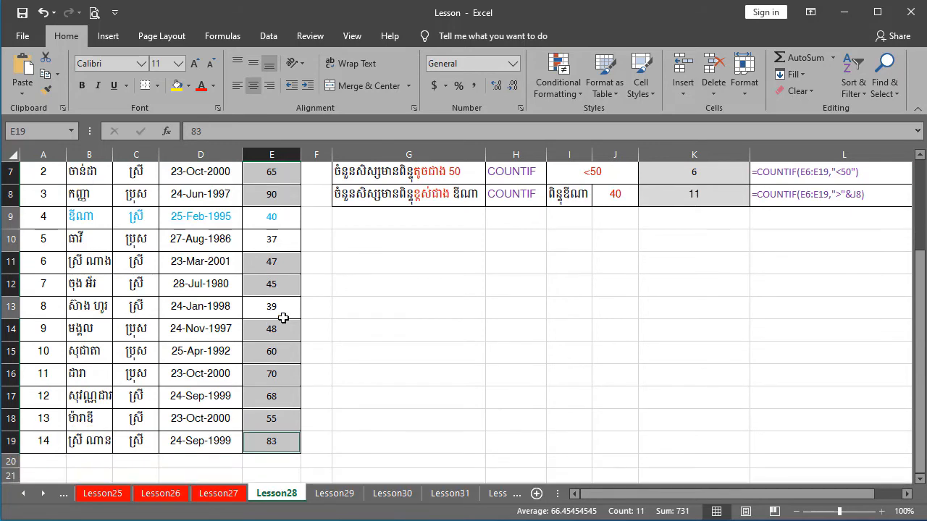
pyautogui.scroll(1, 277, 292)
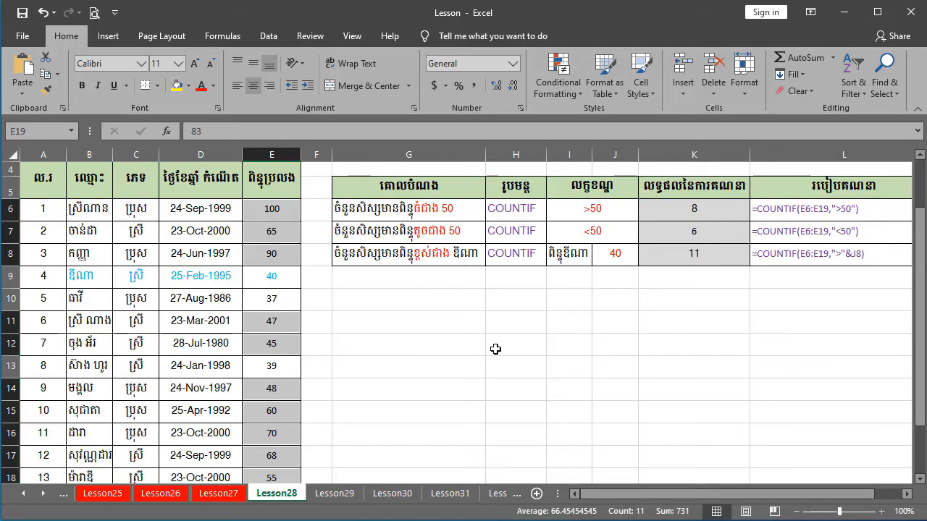
pyautogui.scroll(1, 455, 346)
pyautogui.scroll(-1, 434, 344)
pyautogui.scroll(1, 434, 343)
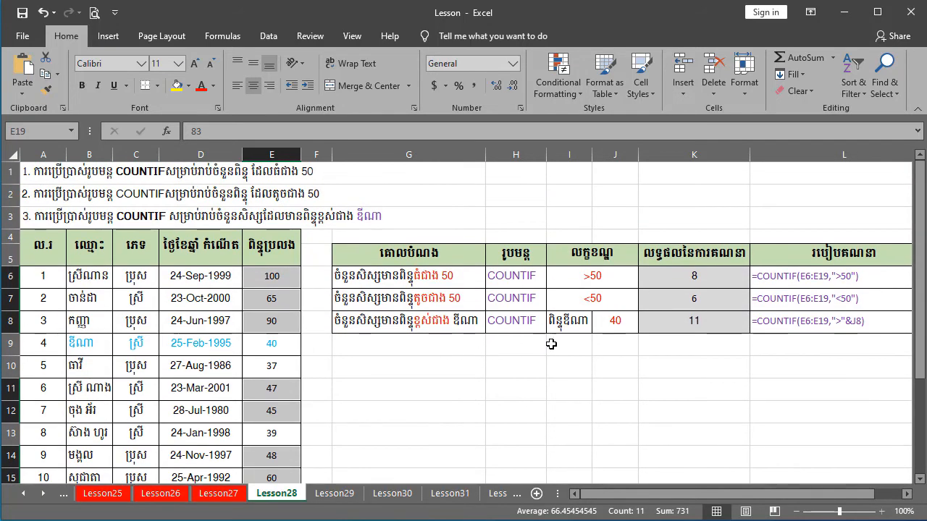